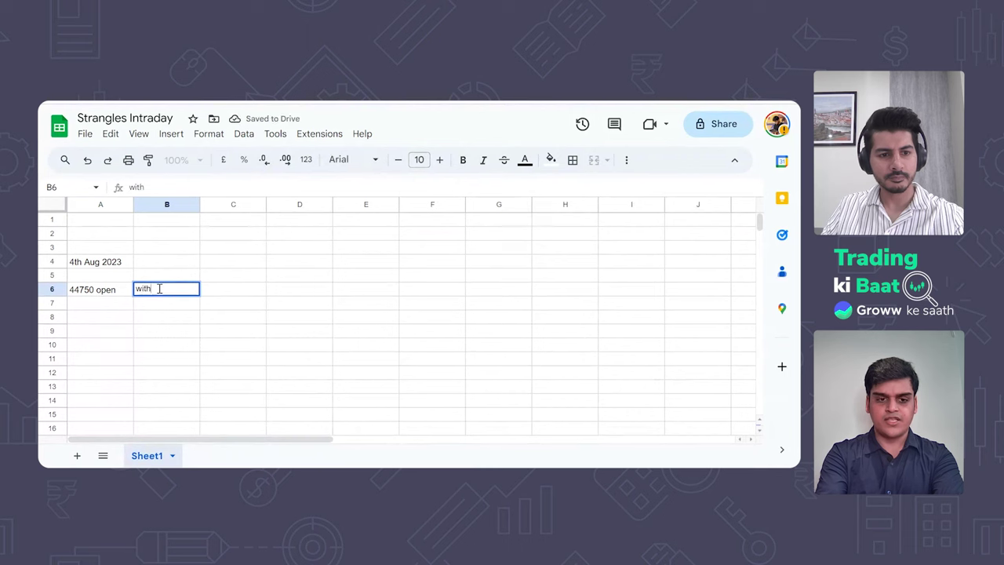
Complete the note "within yesterday range" in B6 and widen column B to fit the text.
type("rd")
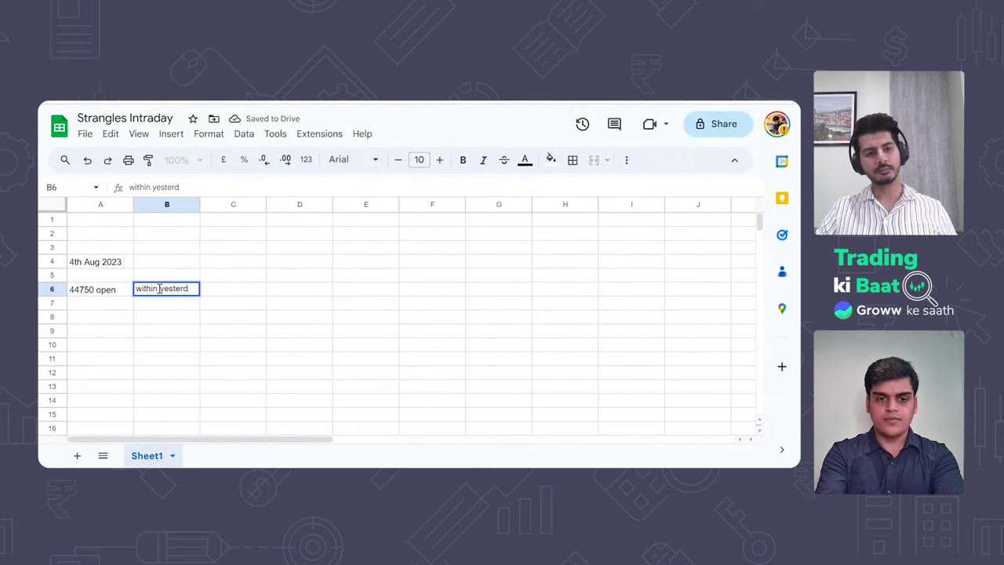
type("ay range")
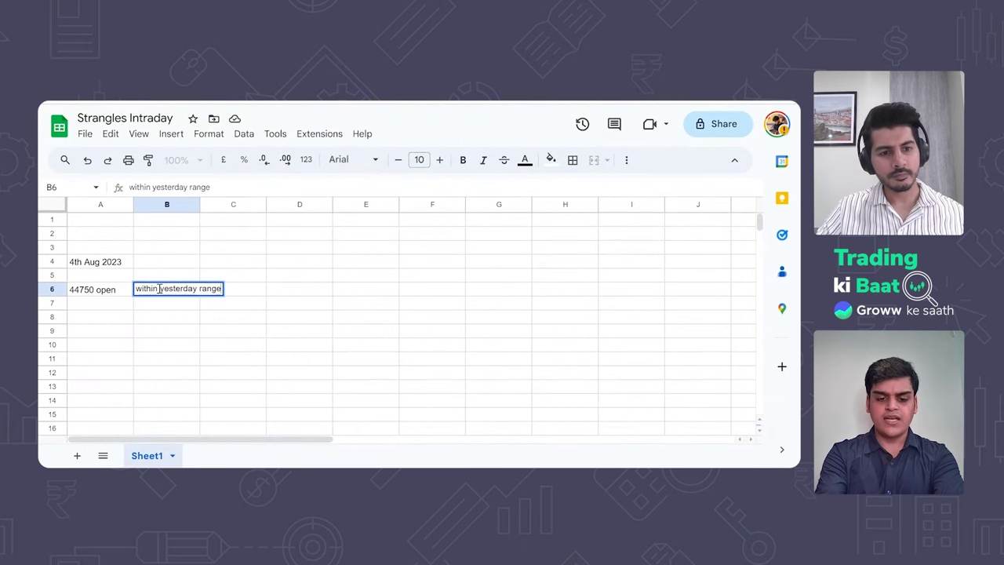
left_click_drag(200, 204, 240, 204)
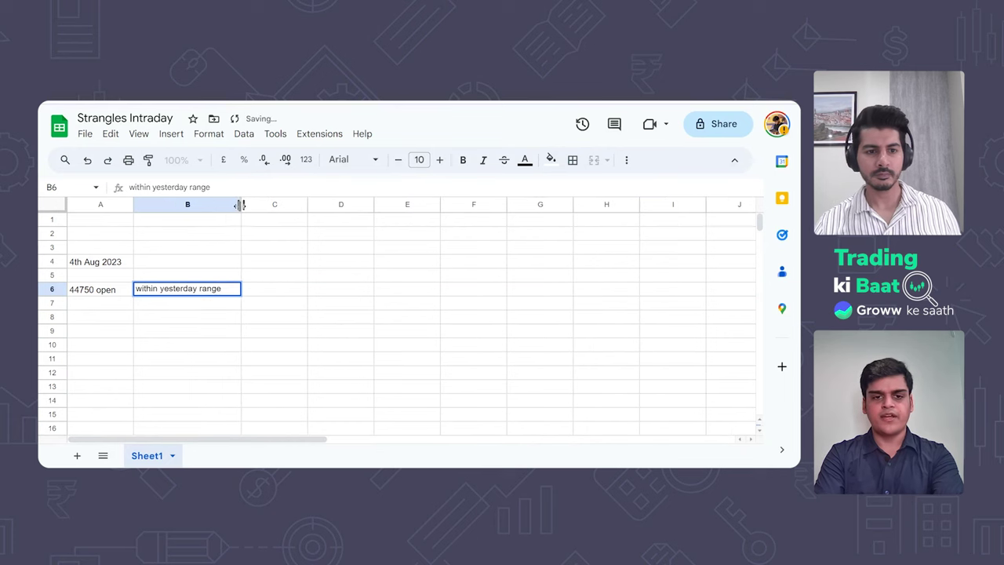
Enter the strike prices 44500 in cell A9 and 45000 in cell A10.
left_click(105, 330)
type("44500")
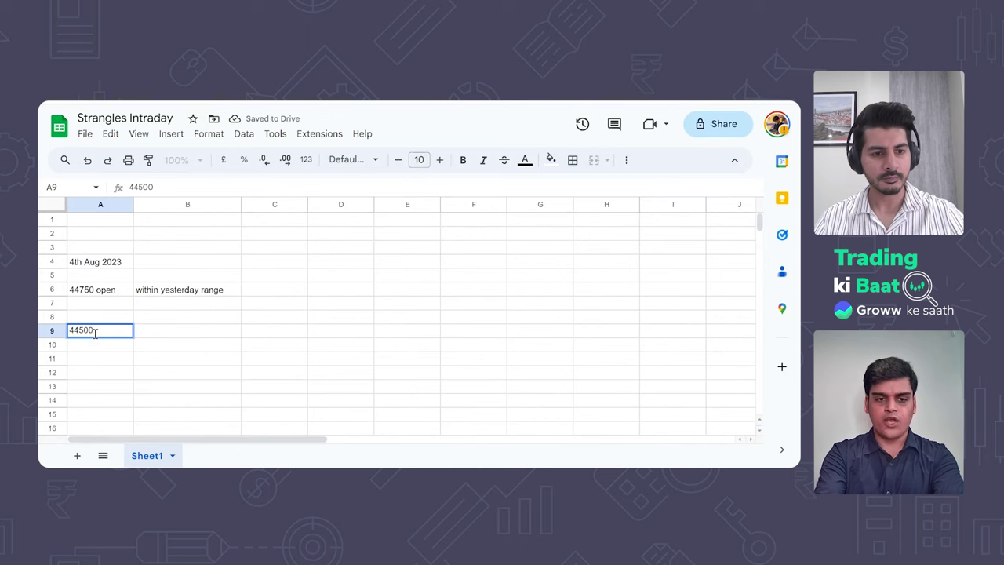
left_click(88, 346)
type("45000")
left_click(142, 417)
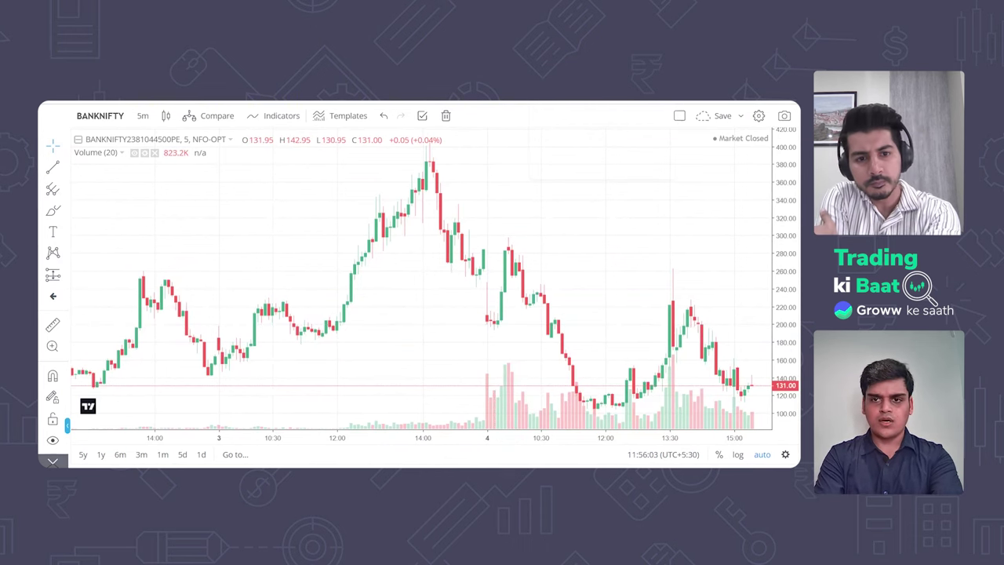
Enter 200 in B9 of the Strangles Intraday sheet as the premium for the 44500 strike.
left_click(165, 333)
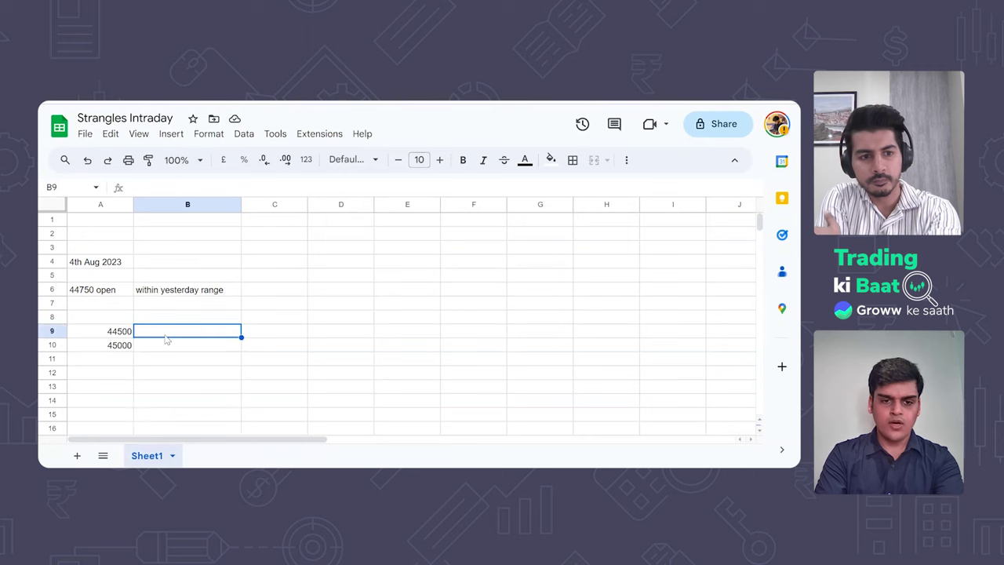
type("2")
type("00")
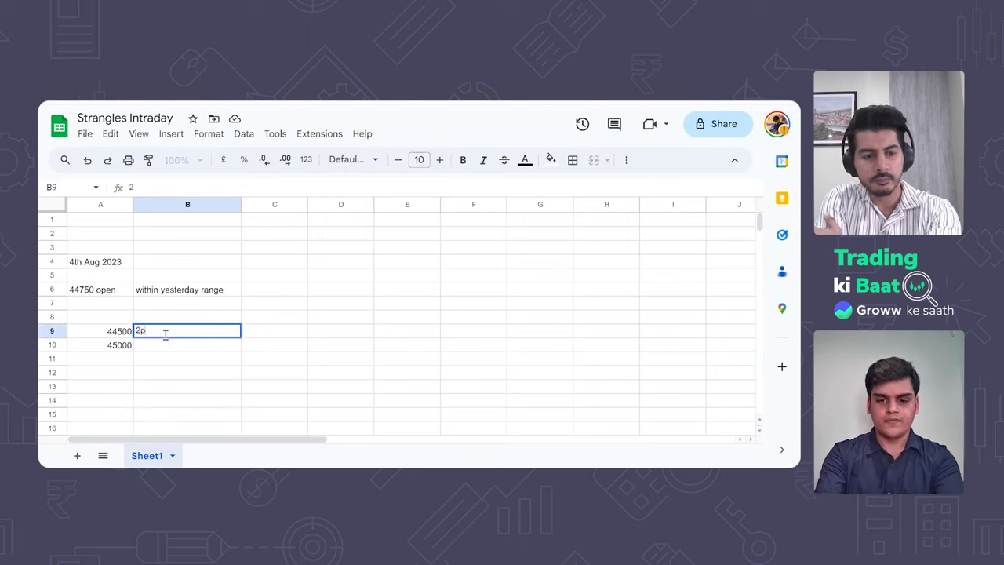
key("BackSpace")
key("BackSpace")
type("00")
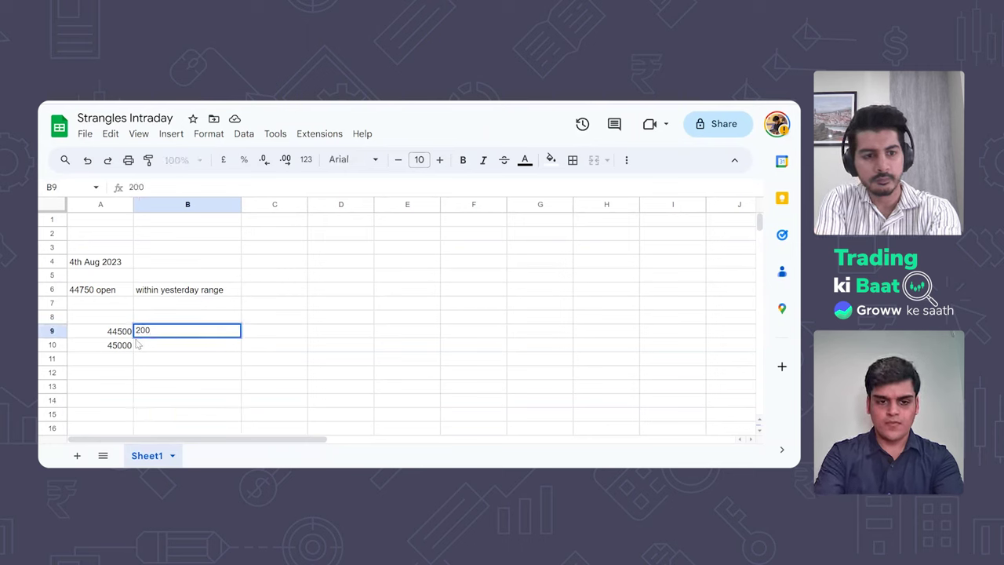
Extend the two strike entries in A9 and A10 to read "44500 put" and "45000 call".
left_click(128, 330)
double_click(128, 330)
type("put")
left_click(126, 344)
double_click(126, 345)
type("call")
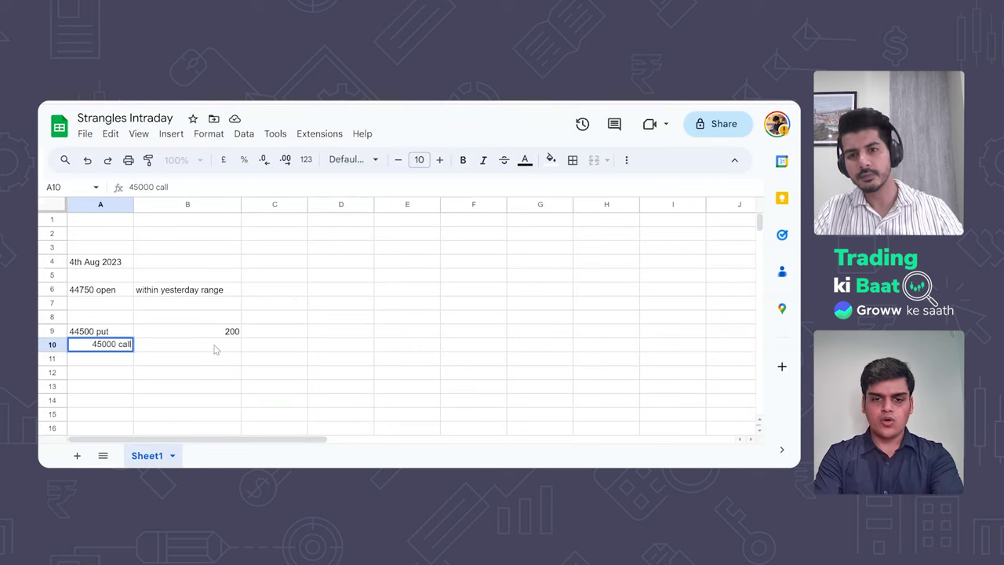
Enter 160 in B10 as the premium for the 45000 call.
left_click(216, 347)
type("160")
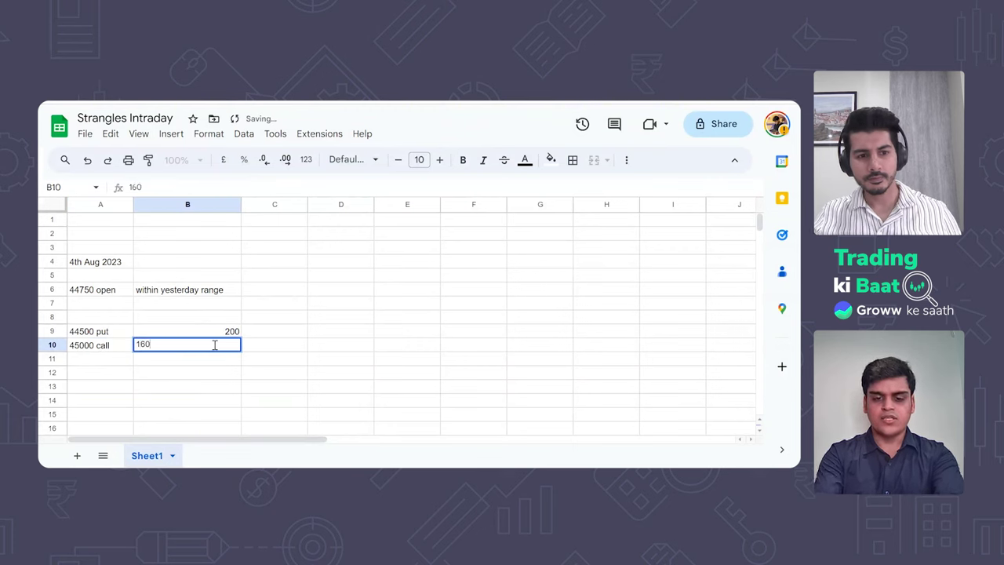
left_click(209, 389)
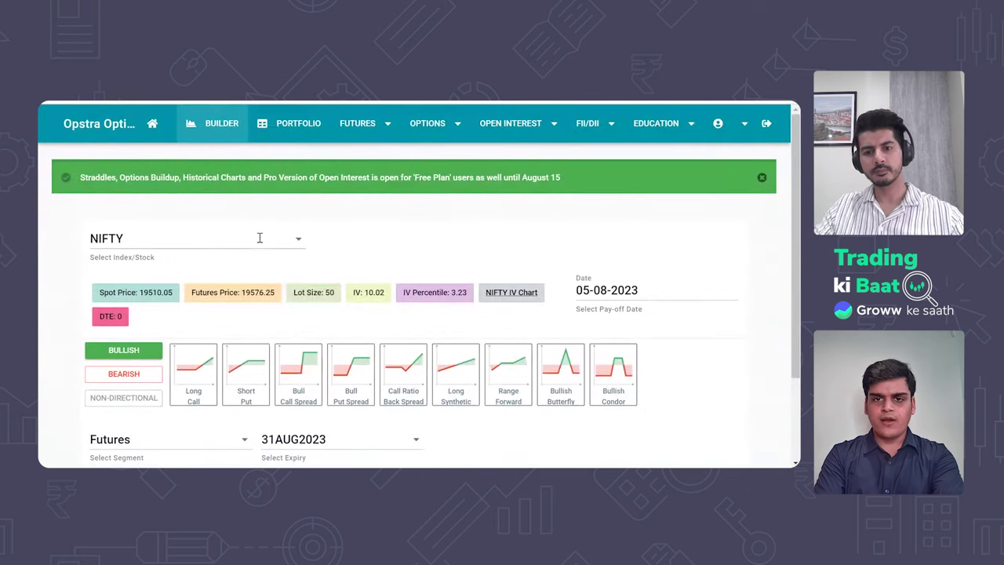
In the Opstra strategy builder, select BANKNIFTY and set the segment to Options with the 10AUG2023 expiry.
left_click(239, 244)
left_click(122, 298)
scroll(149, 415, "down", 2)
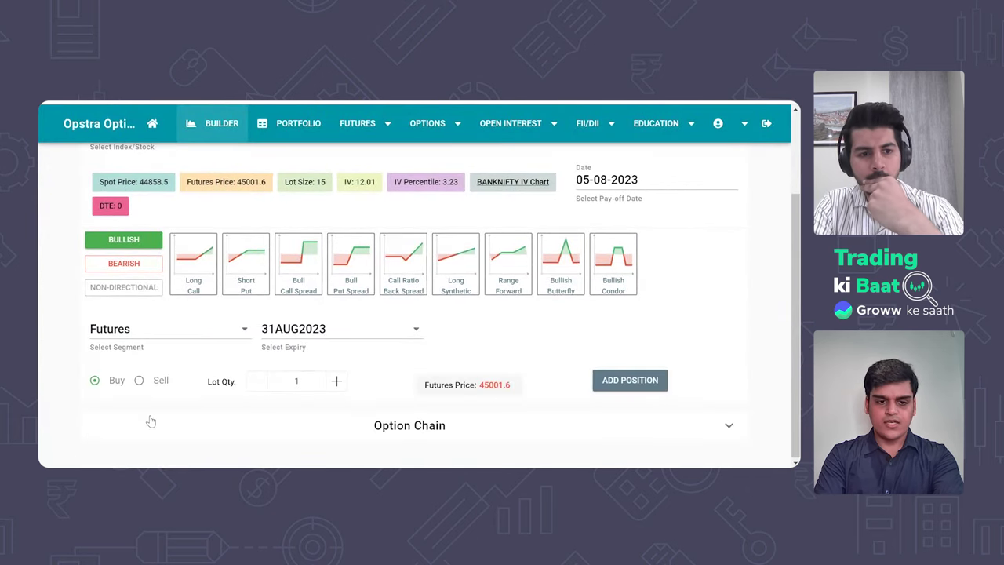
left_click(153, 328)
left_click(135, 387)
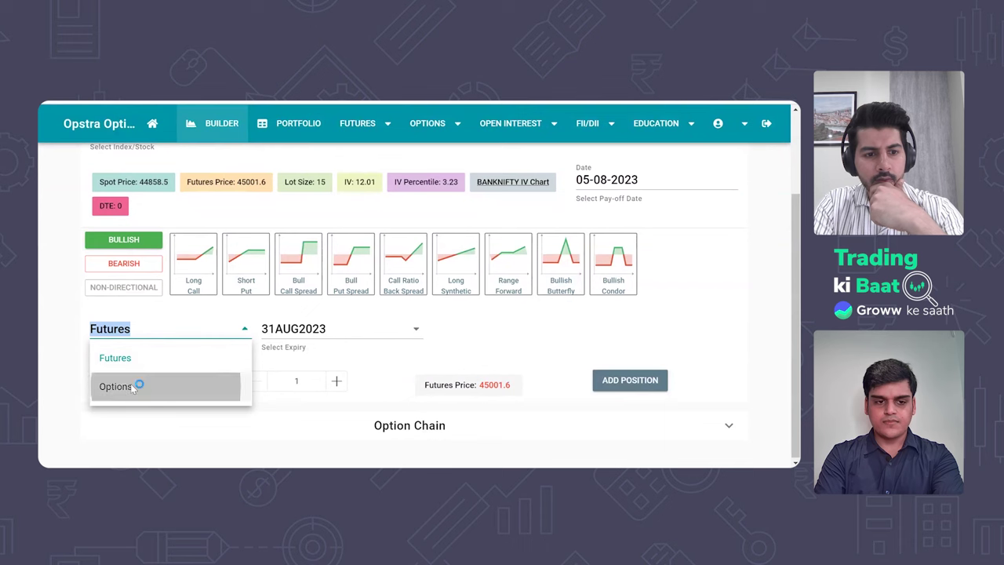
left_click(306, 329)
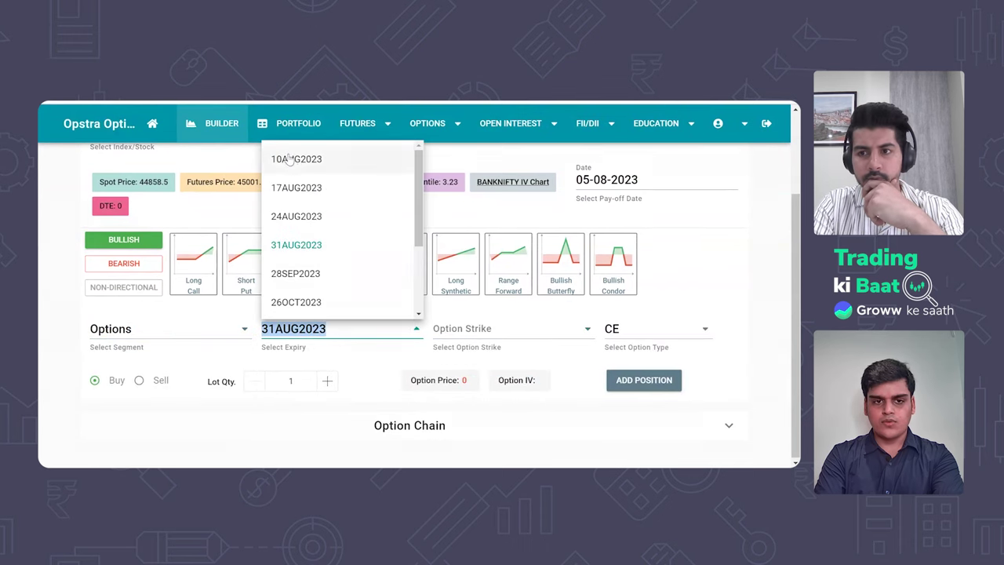
left_click(289, 159)
Add a sell position of one lot of the 44500 PE option to the strategy.
left_click(473, 327)
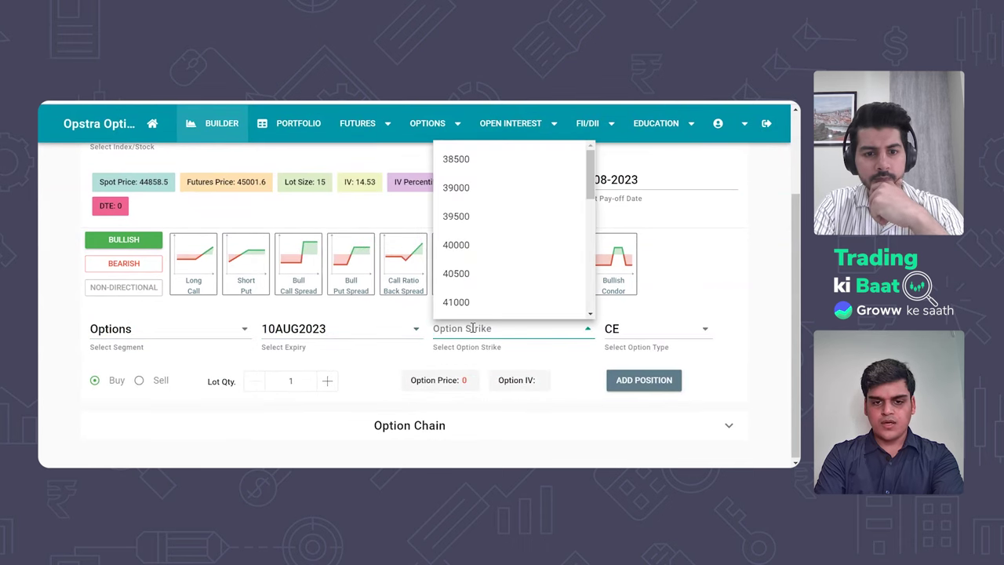
type("44500")
left_click(466, 358)
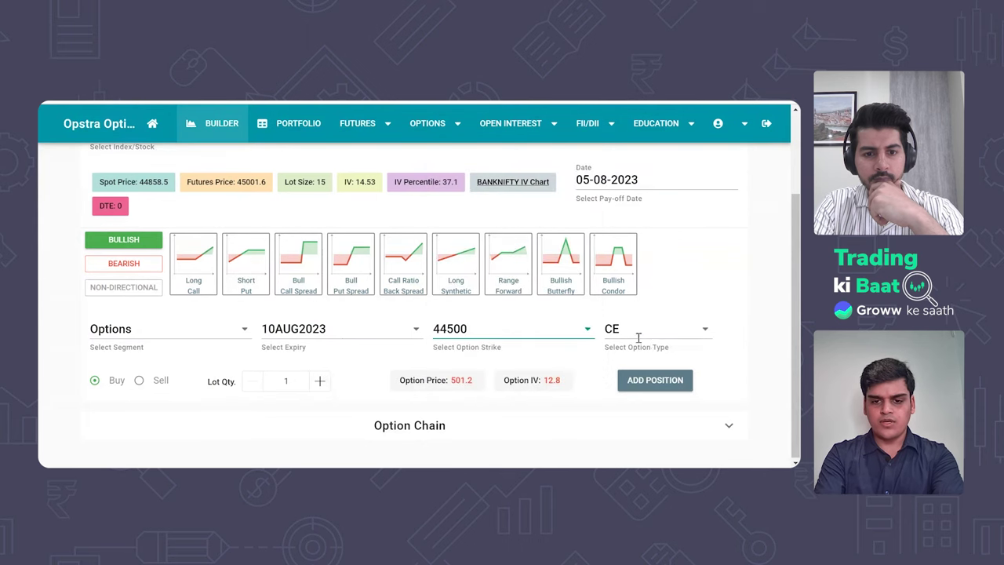
left_click(638, 338)
left_click(622, 383)
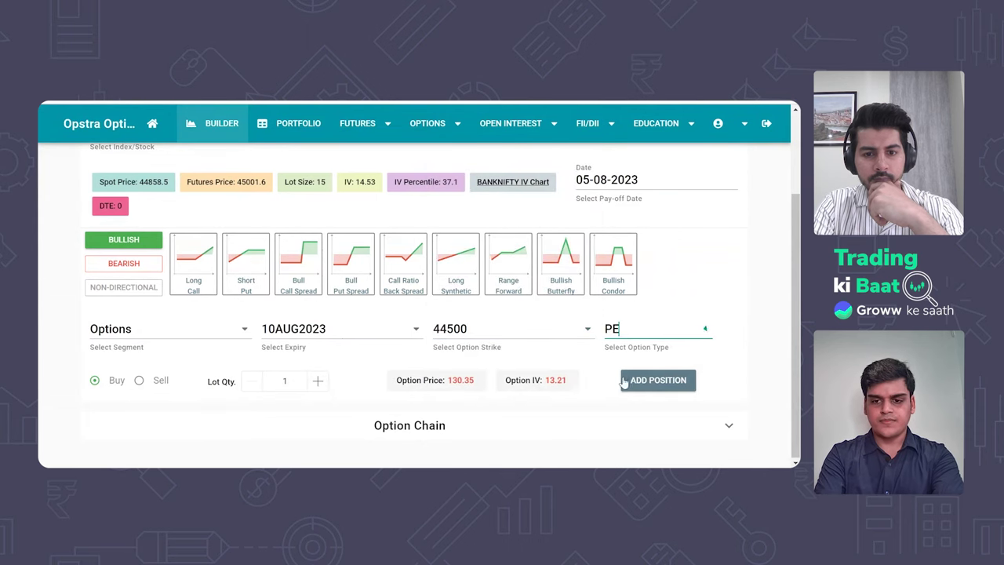
left_click(141, 381)
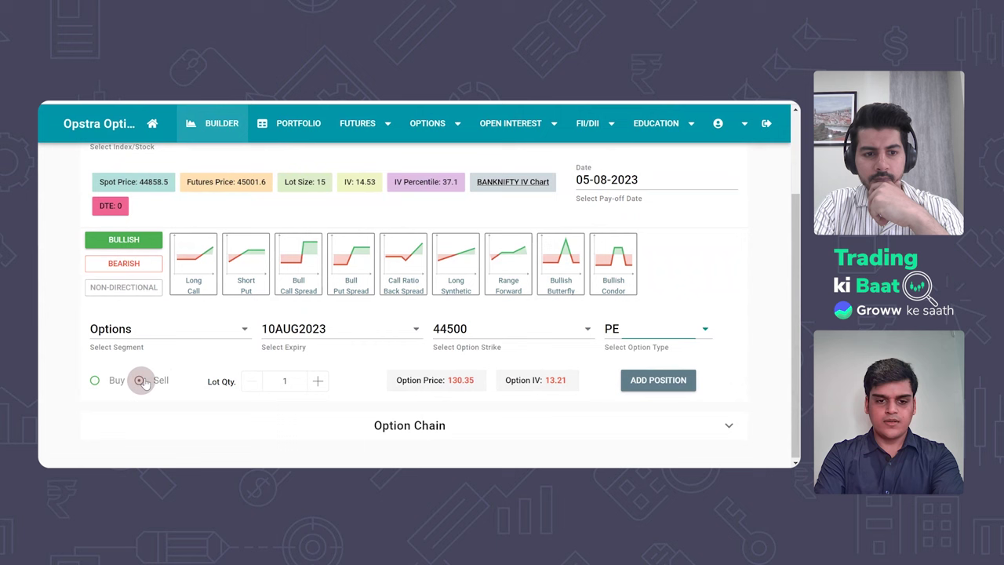
left_click(657, 381)
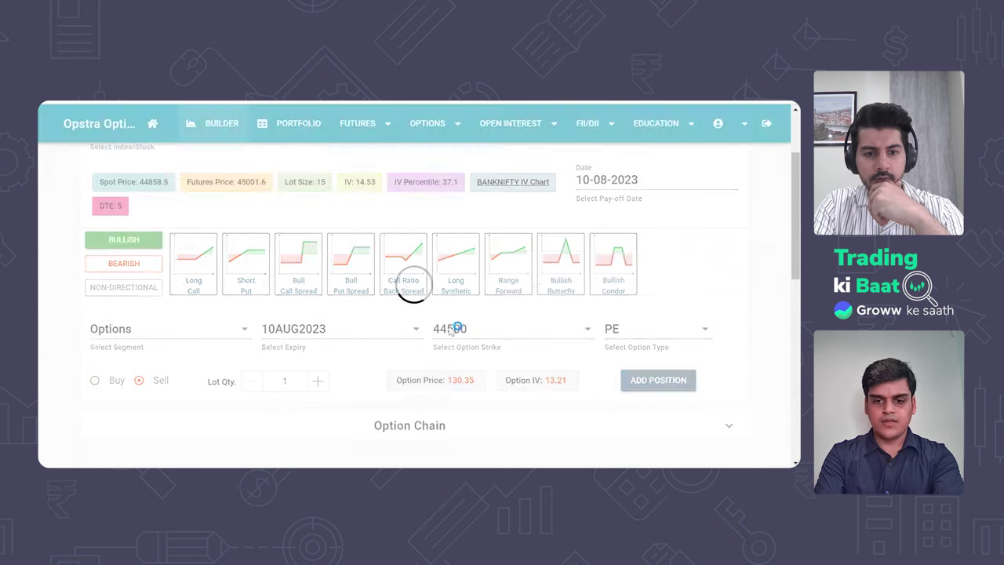
Add a sell position of one lot of the 45000 CE option to the strategy.
left_click(451, 330)
type("45000")
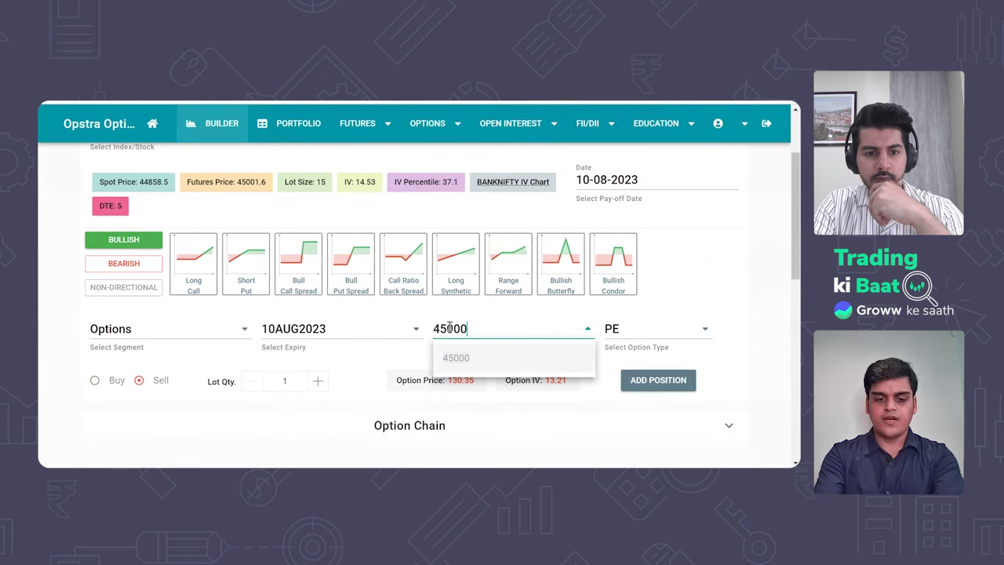
left_click(456, 357)
left_click(631, 328)
left_click(621, 357)
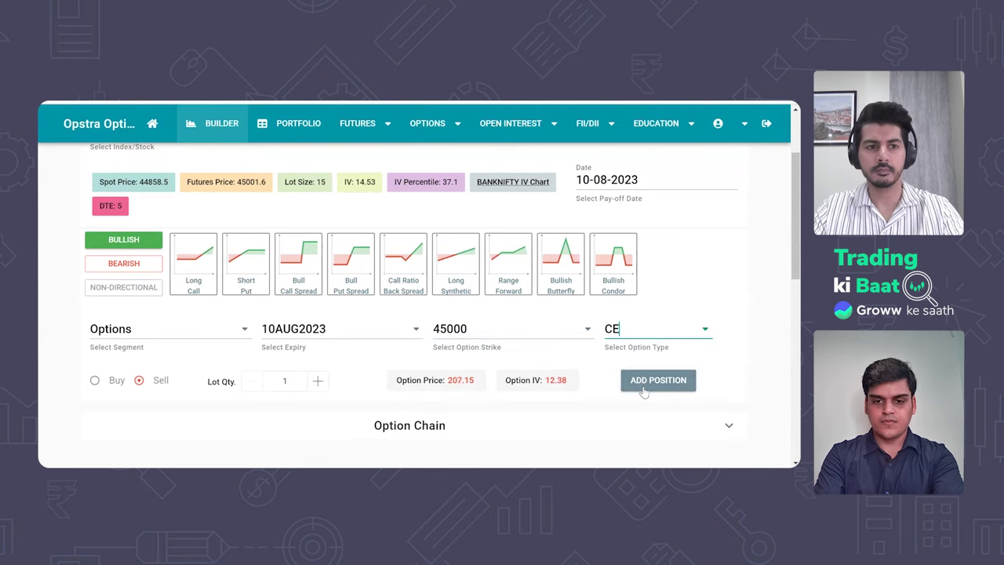
left_click(643, 390)
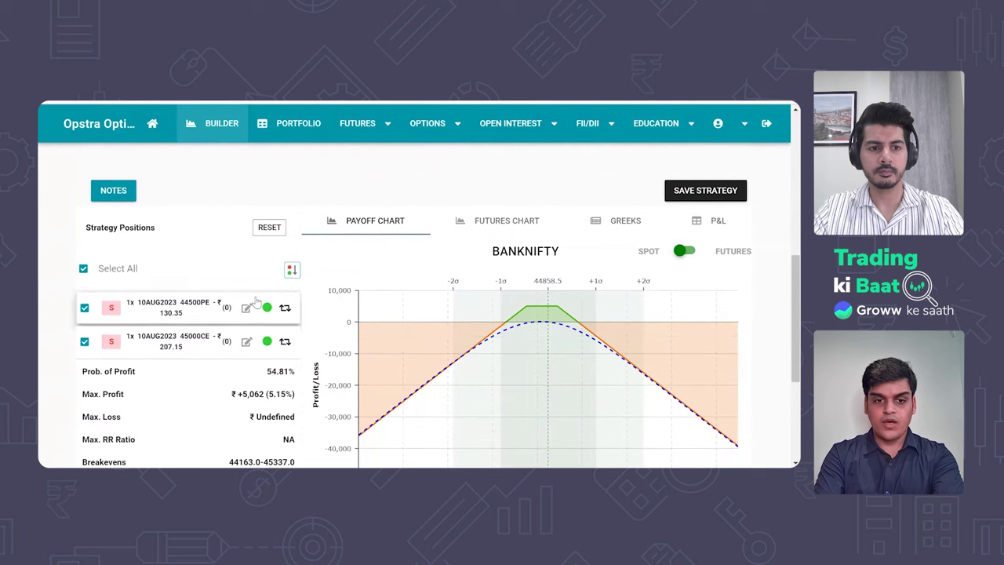
Set the entry price of the 44500 PE position to 200.
left_click(247, 307)
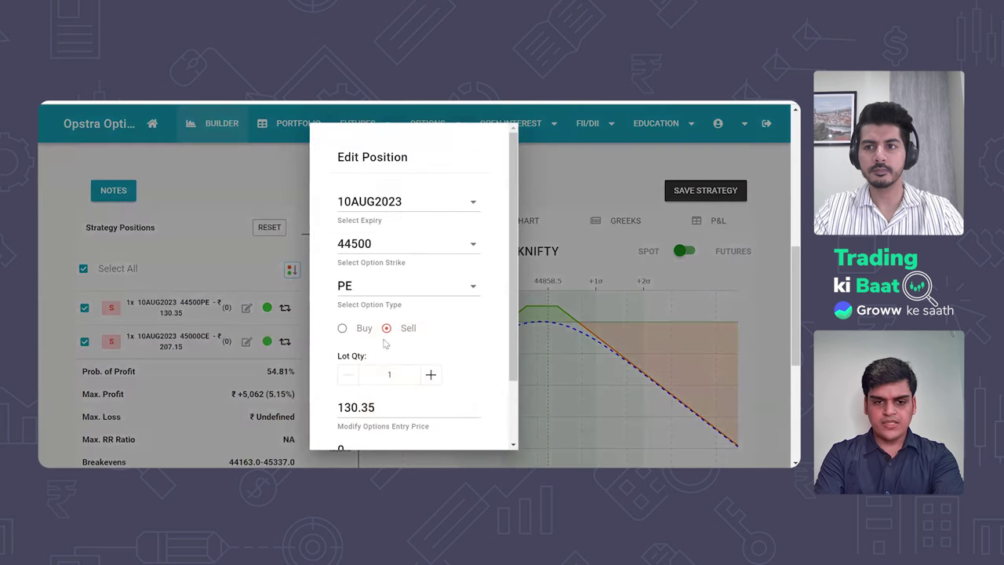
double_click(377, 405)
type("200")
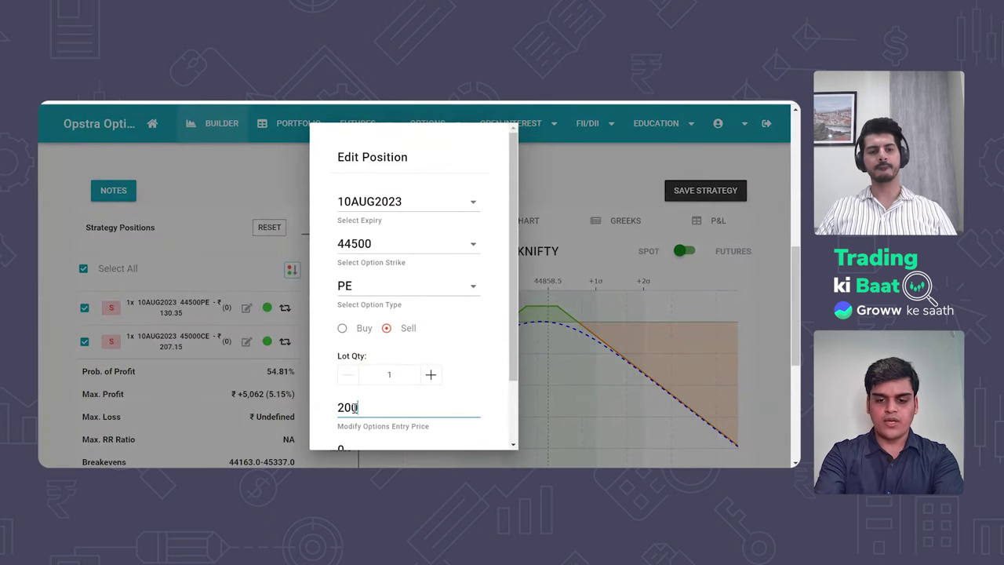
scroll(398, 422, "down", 2)
left_click(404, 420)
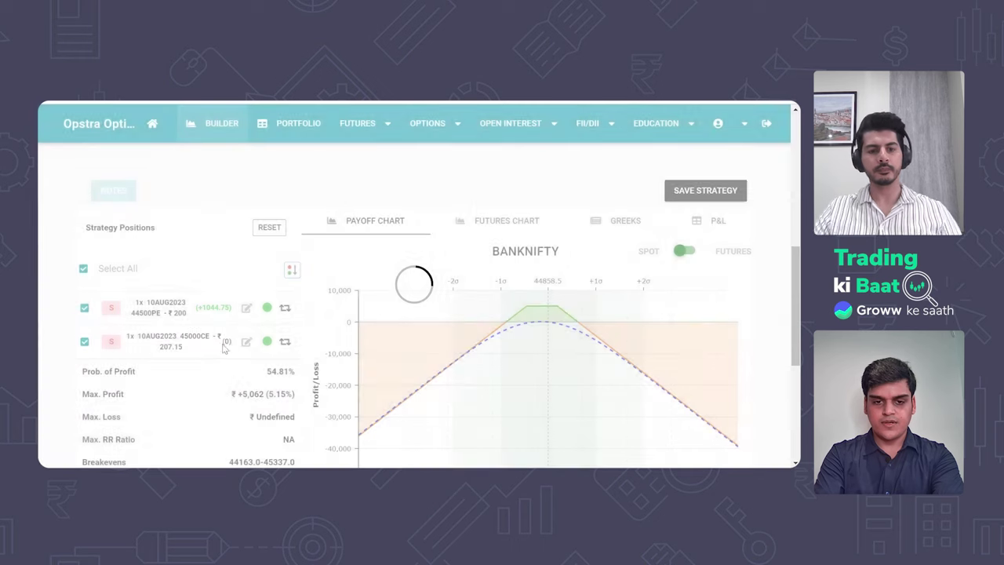
Set the entry price of the 45000 CE position to 160.
left_click(246, 341)
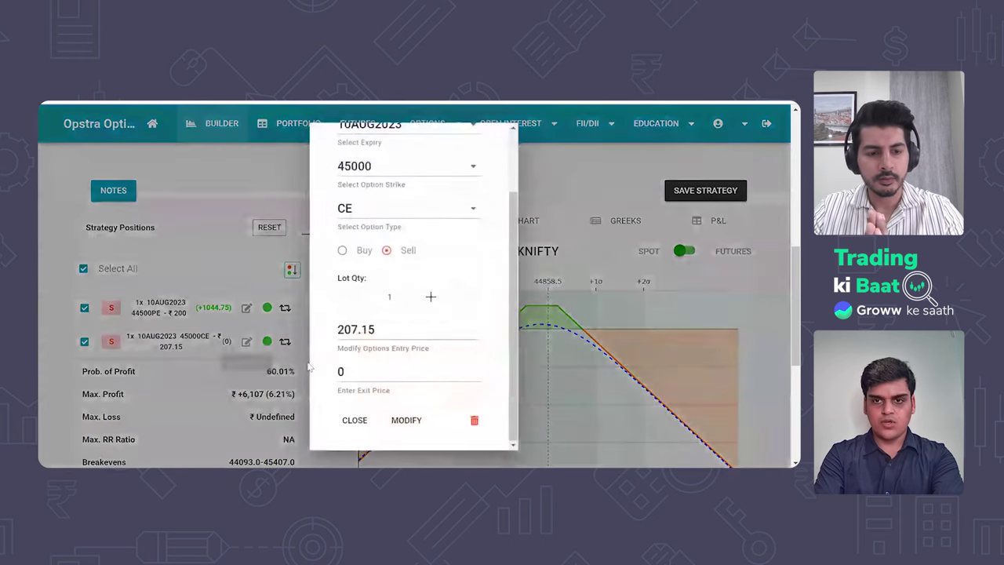
double_click(357, 329)
type("160")
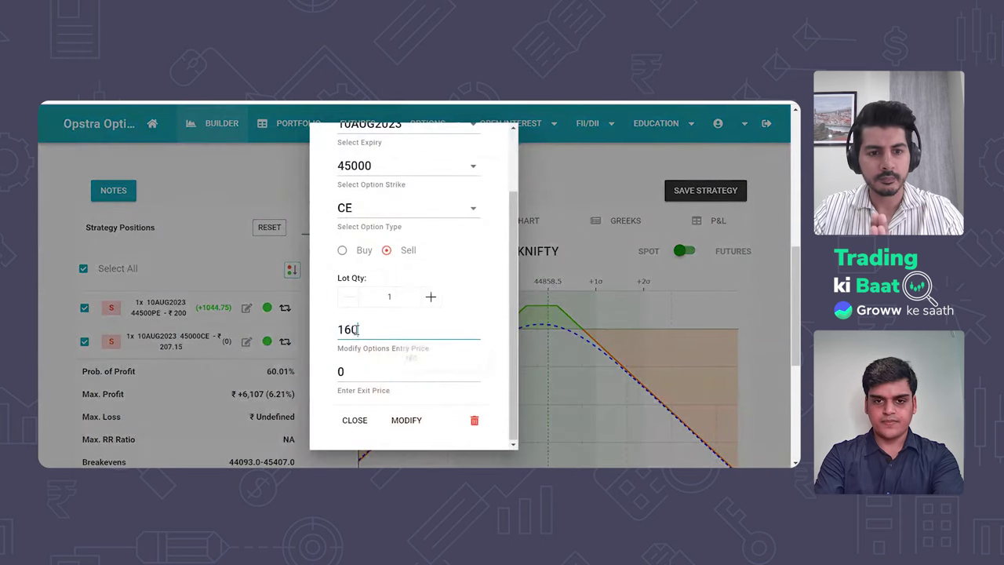
left_click(407, 420)
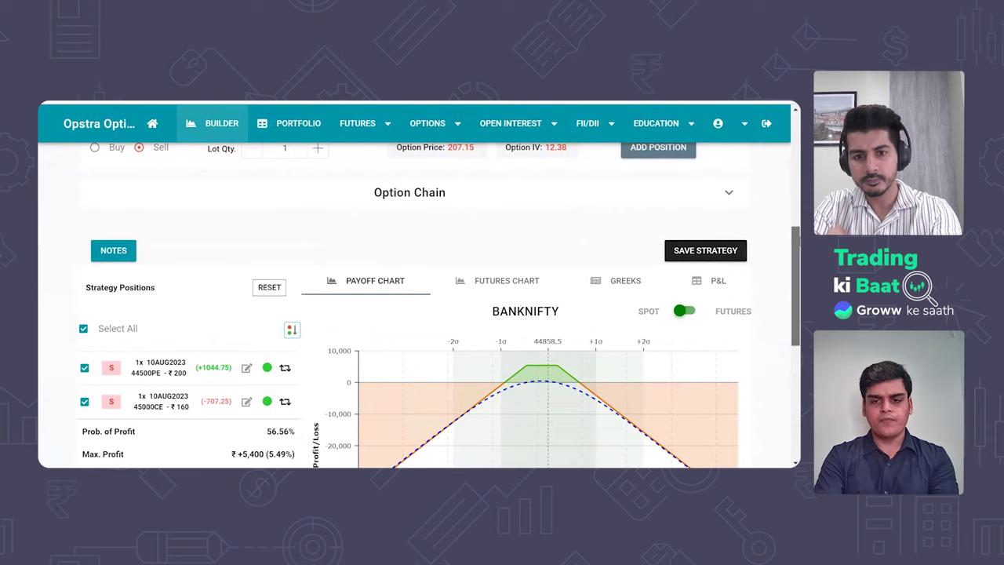
scroll(439, 314, "down", 3)
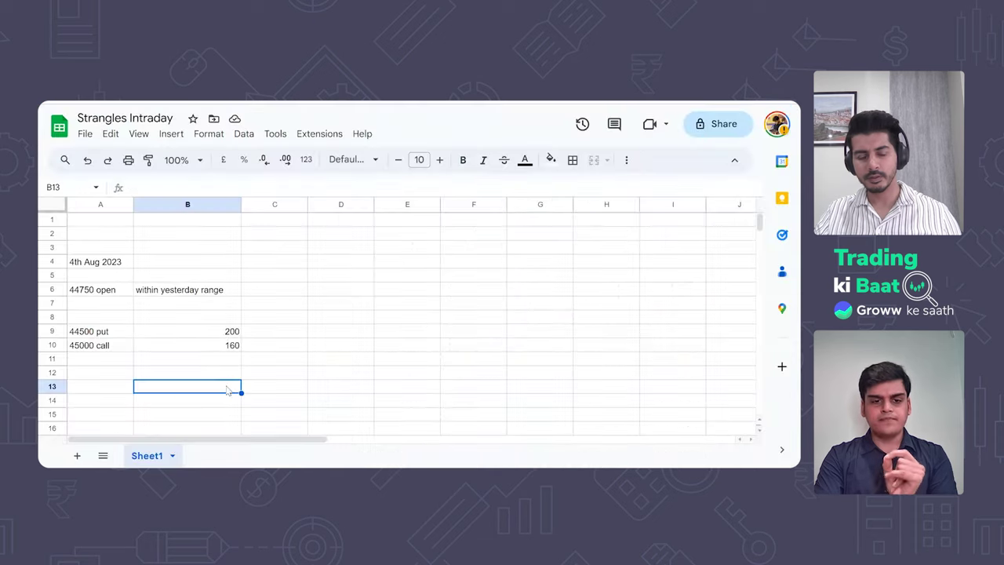
Total the two premiums in B11 of the Strangles Intraday sheet with =SUM(B9:B10).
left_click(115, 374)
double_click(196, 360)
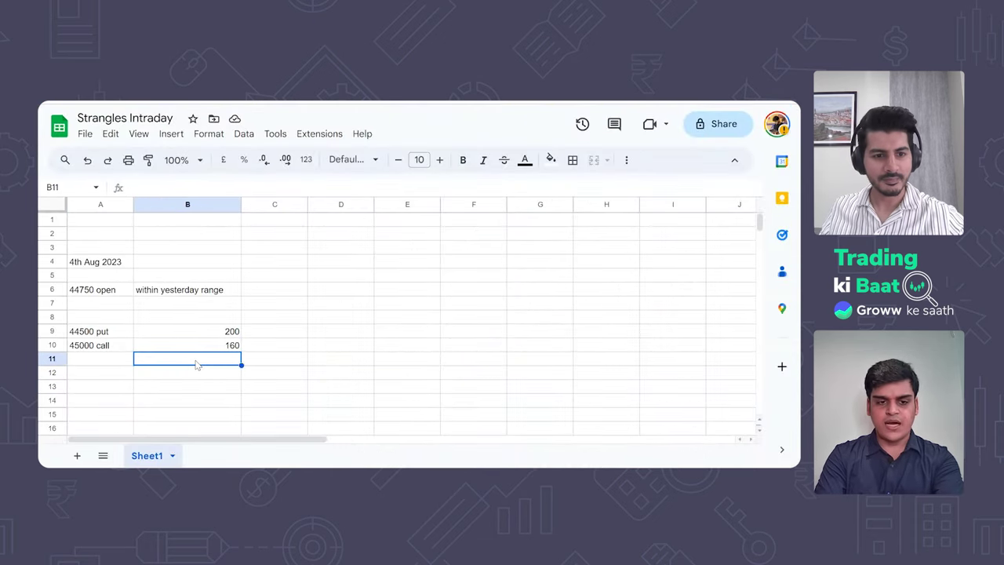
type("=sum")
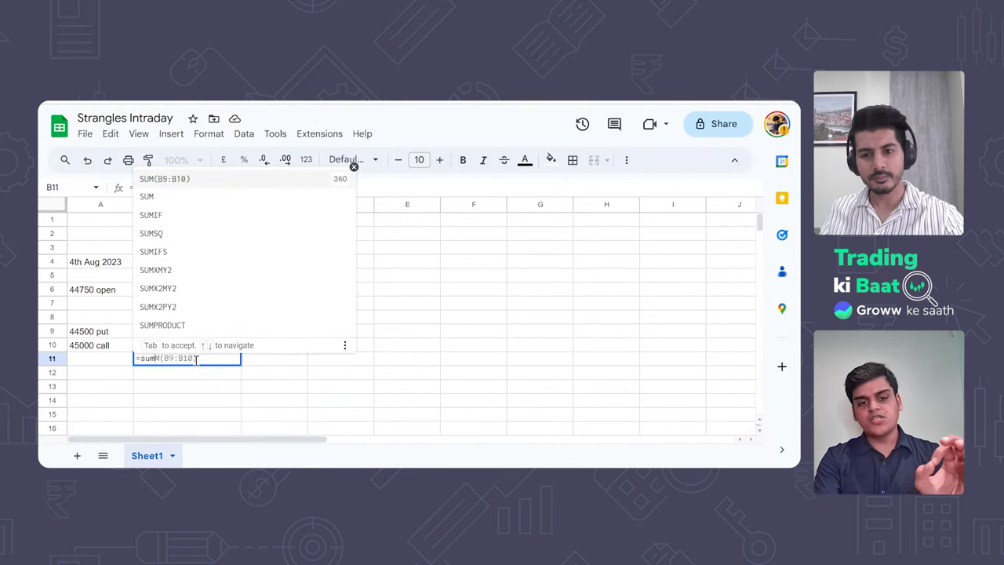
key("Tab")
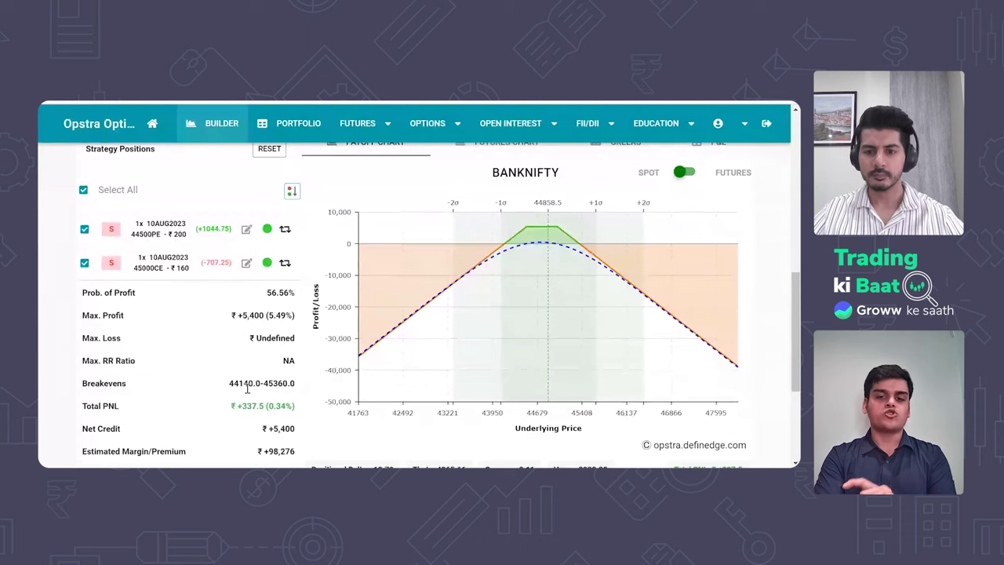
Highlight the strategy's breakeven range in Opstra and return to the Strangles Intraday spreadsheet.
left_click_drag(229, 383, 298, 395)
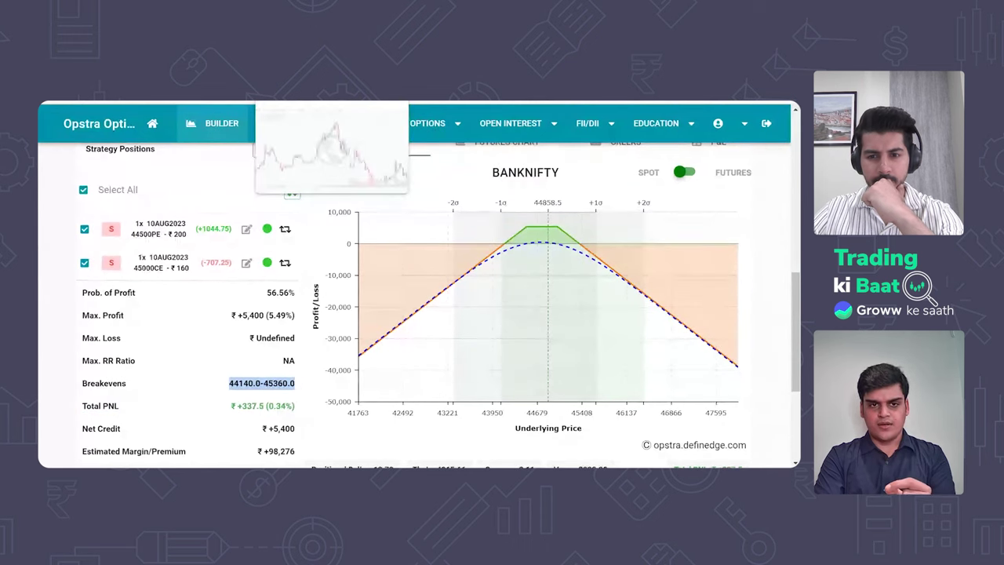
mouse_move(408, 300)
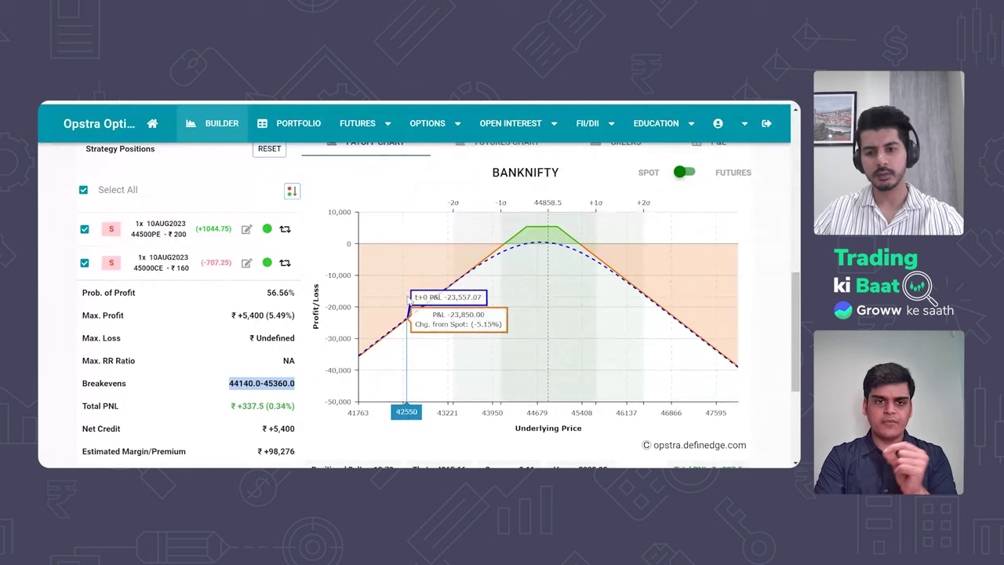
key("ctrl+Tab")
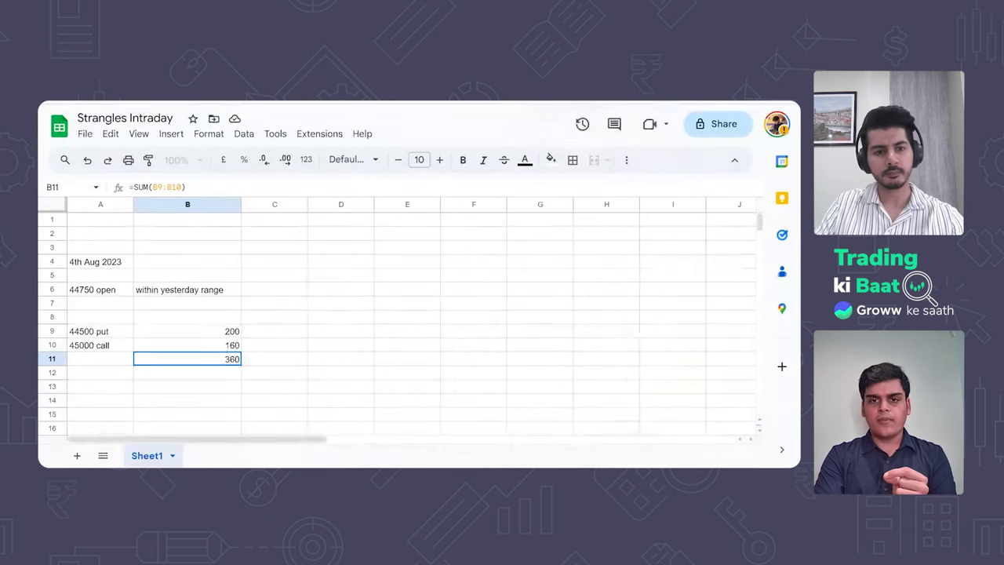
Calculate the lower breakeven in D9 by subtracting the total premium in B11 from 44500.
double_click(335, 333)
type("=44500-")
left_click(235, 362)
key("Return")
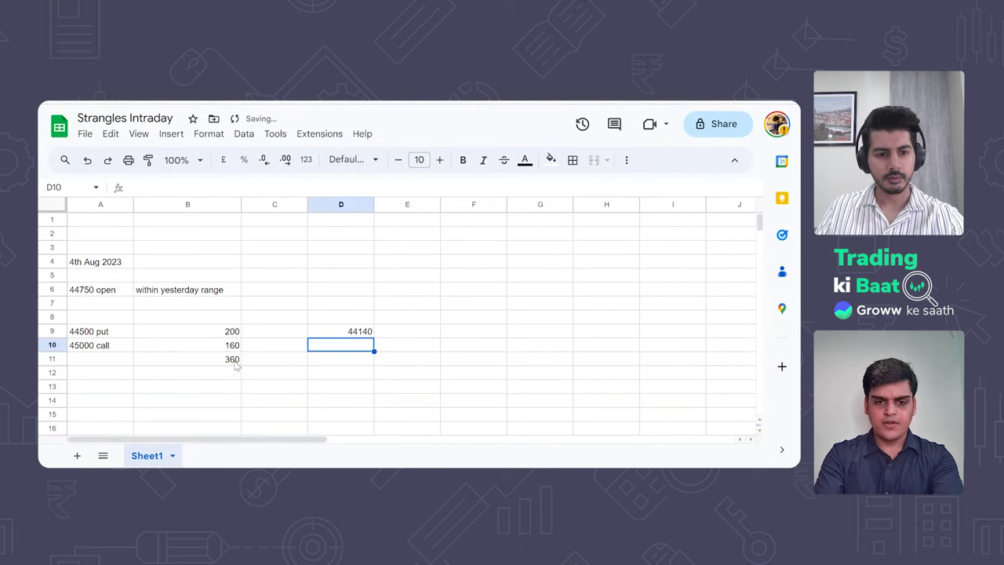
Calculate the upper breakeven in D10 with =45000+B11.
double_click(356, 345)
type("=")
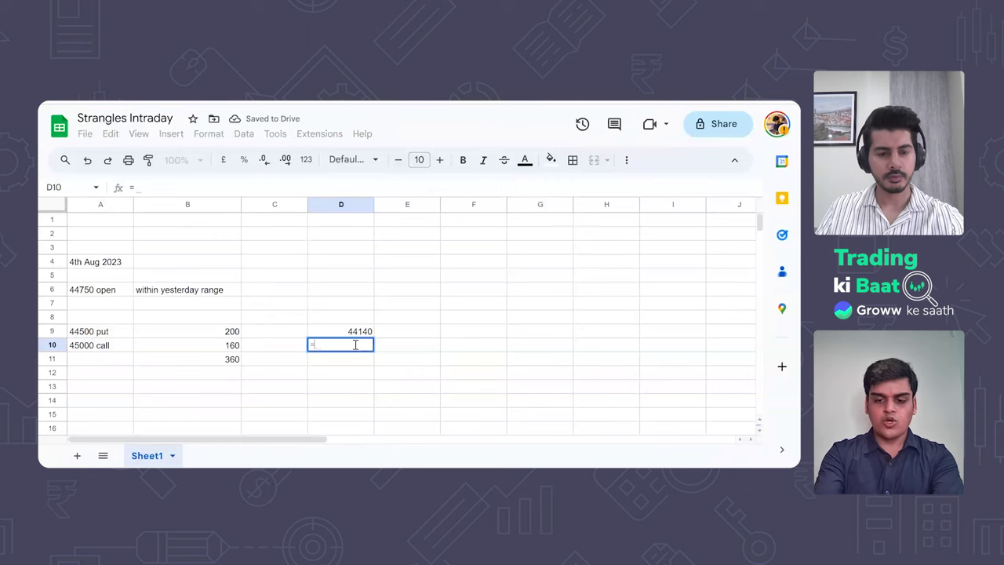
type("45000+")
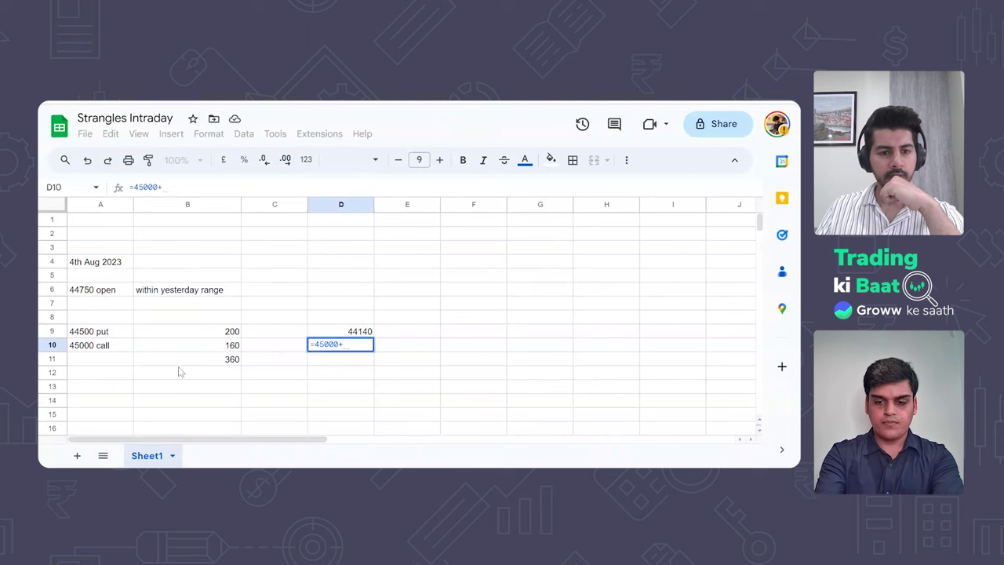
left_click(210, 368)
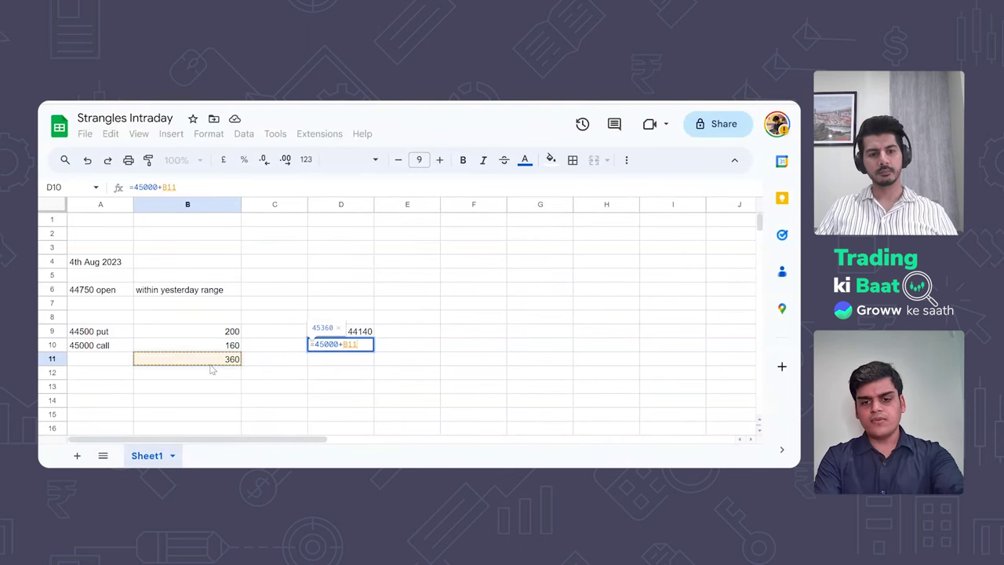
key("Return")
Enter the OTM strikes beside the breakevens: 44000 in E9 and 45500 in E10.
double_click(422, 332)
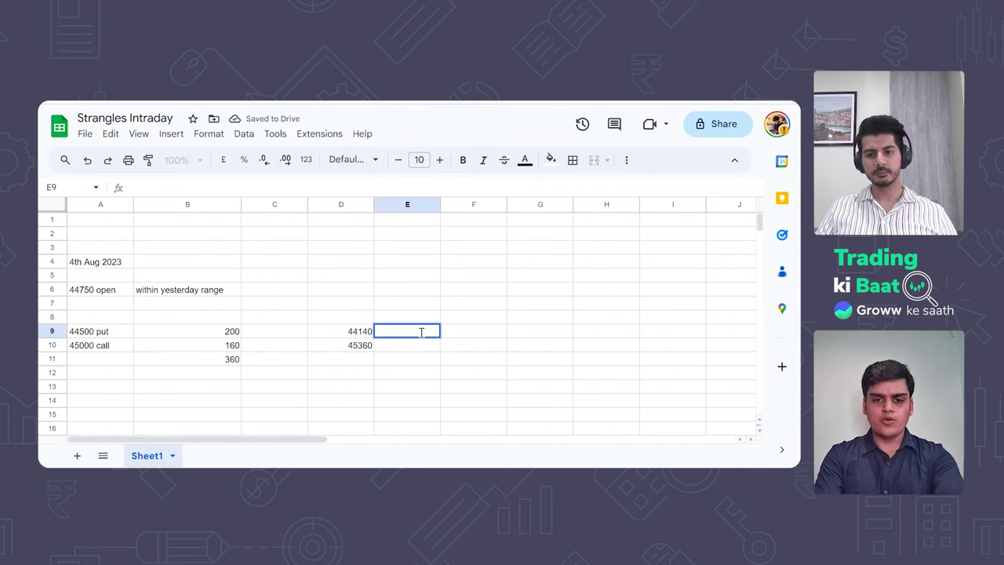
type("44000")
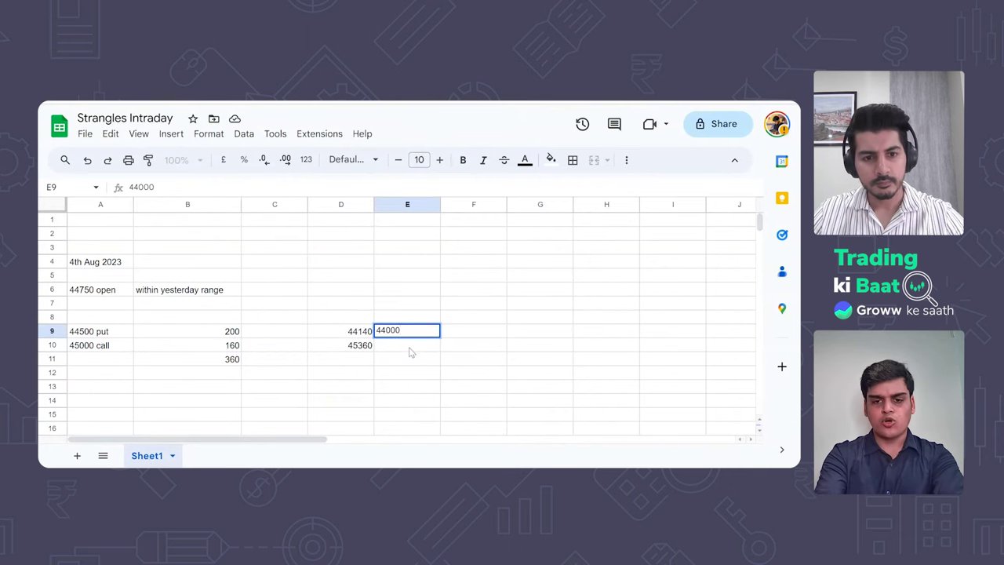
left_click(413, 348)
double_click(416, 346)
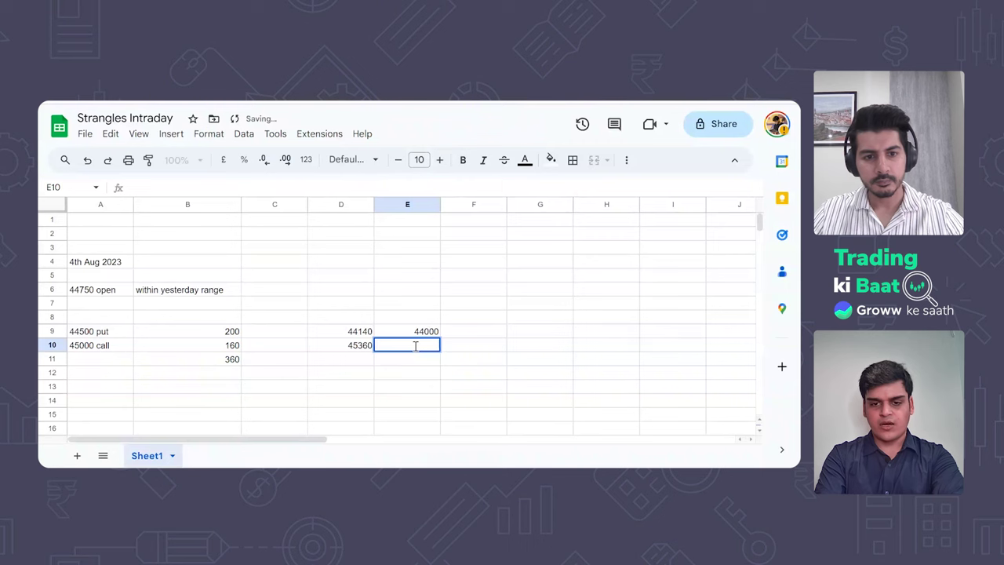
type("455")
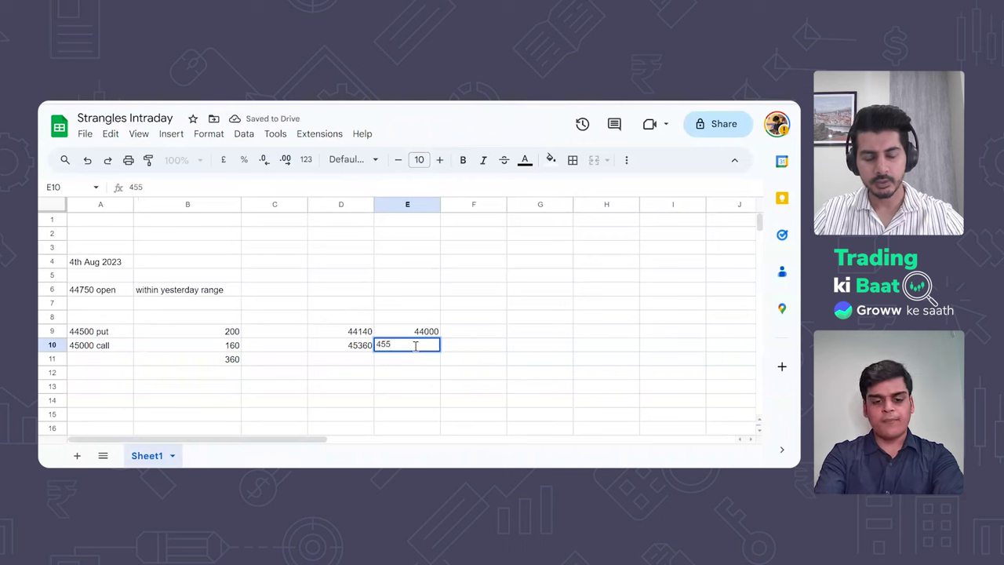
type("00")
left_click(406, 398)
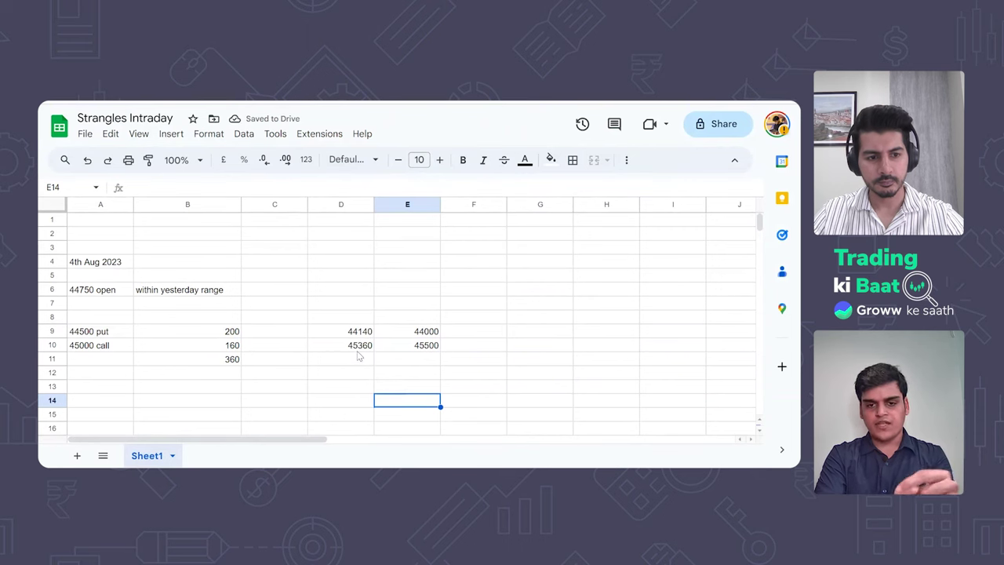
Label the strike column in E8 as "otm stops on these strikes".
double_click(415, 320)
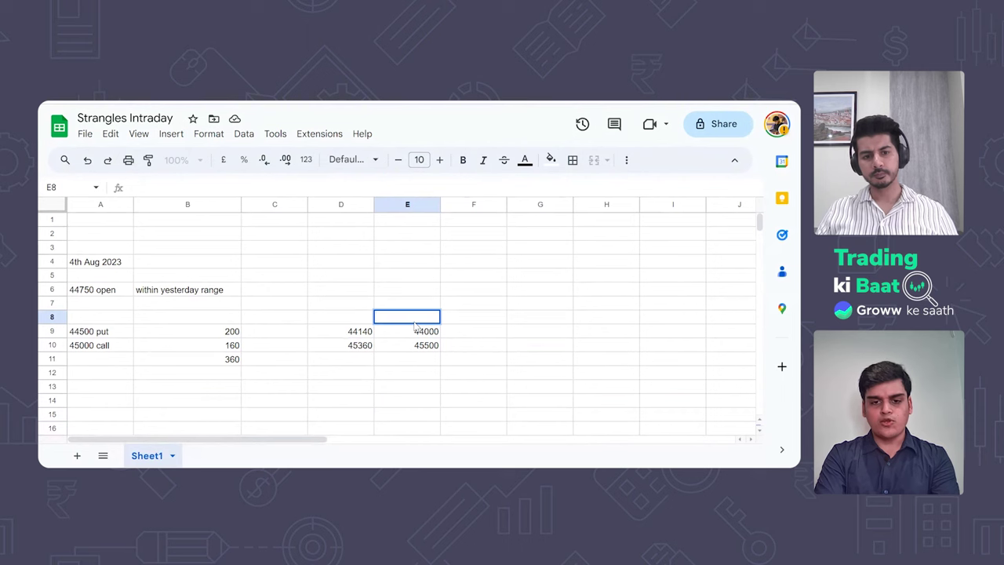
type("otm stop")
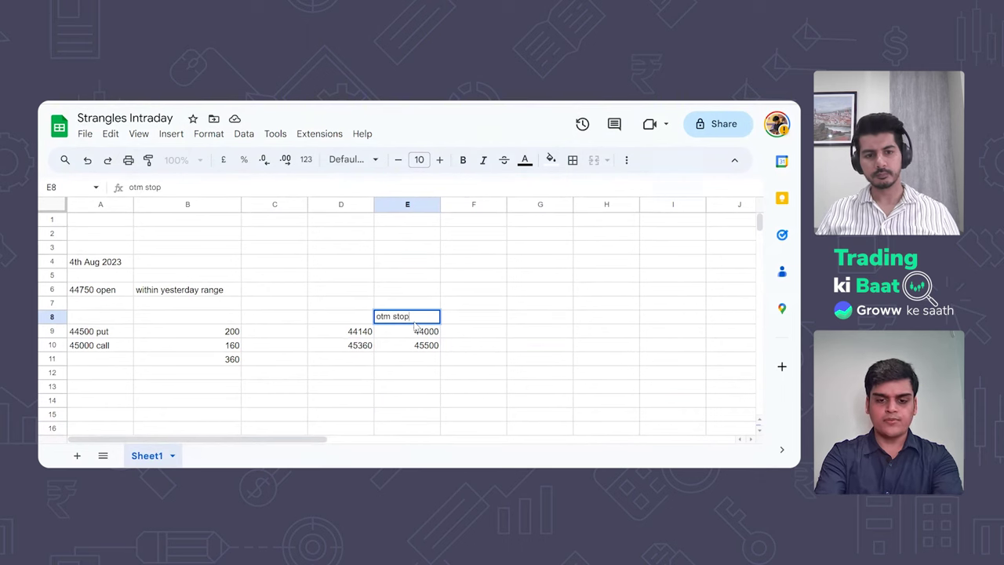
type("s on t")
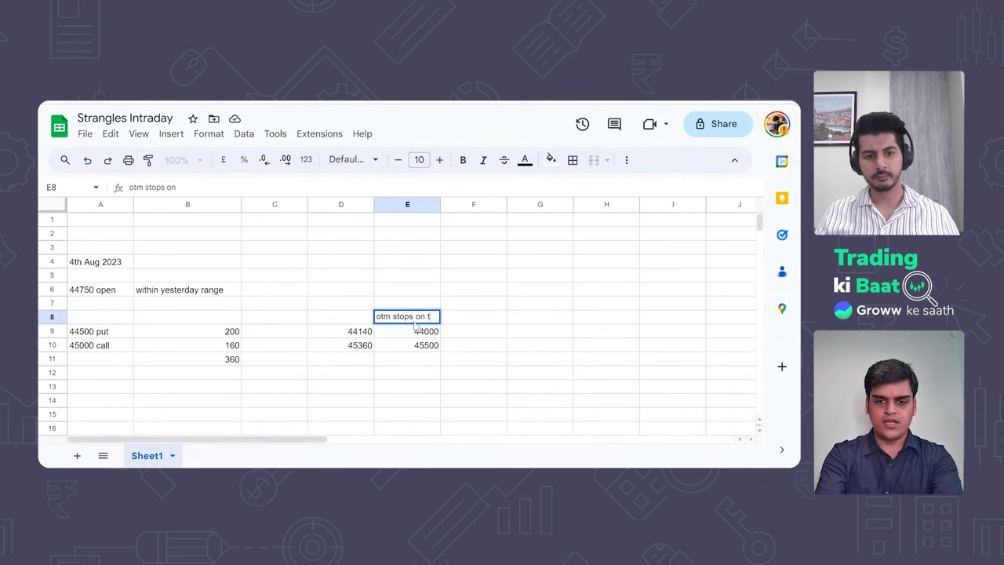
type("hese strikes")
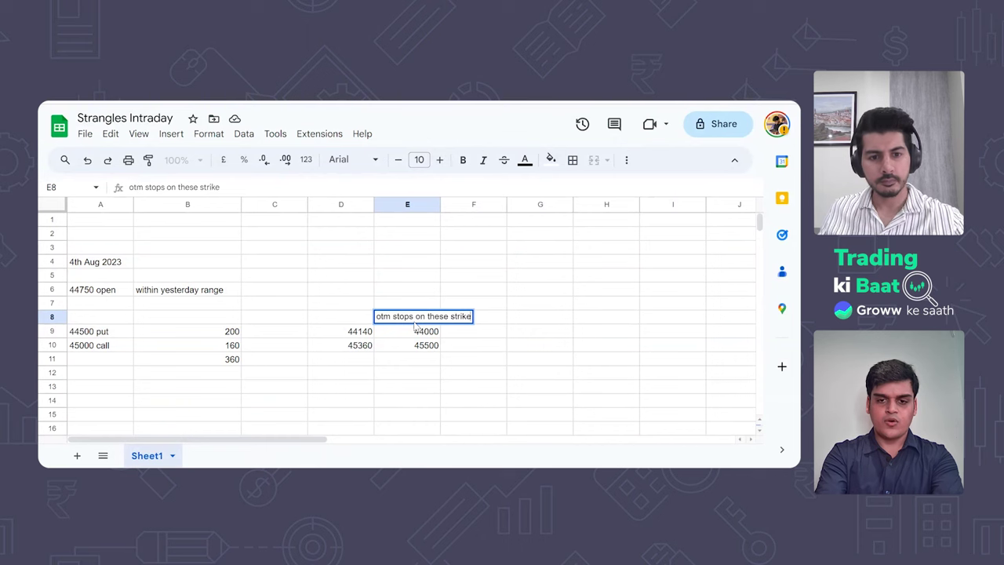
left_click(399, 370)
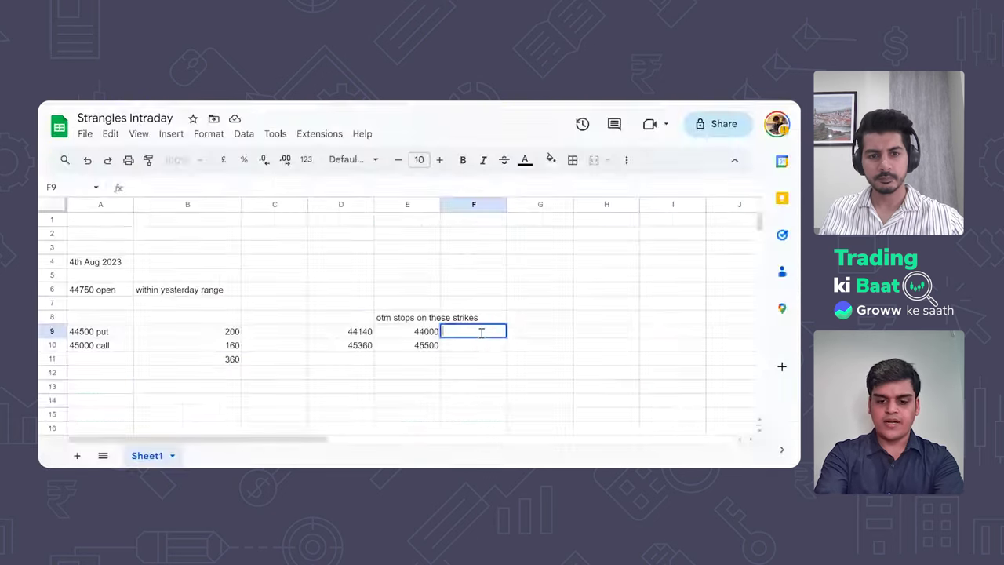
Enter the OTM option prices next to the strikes: 75 in F9 and 50 in F10.
type("75")
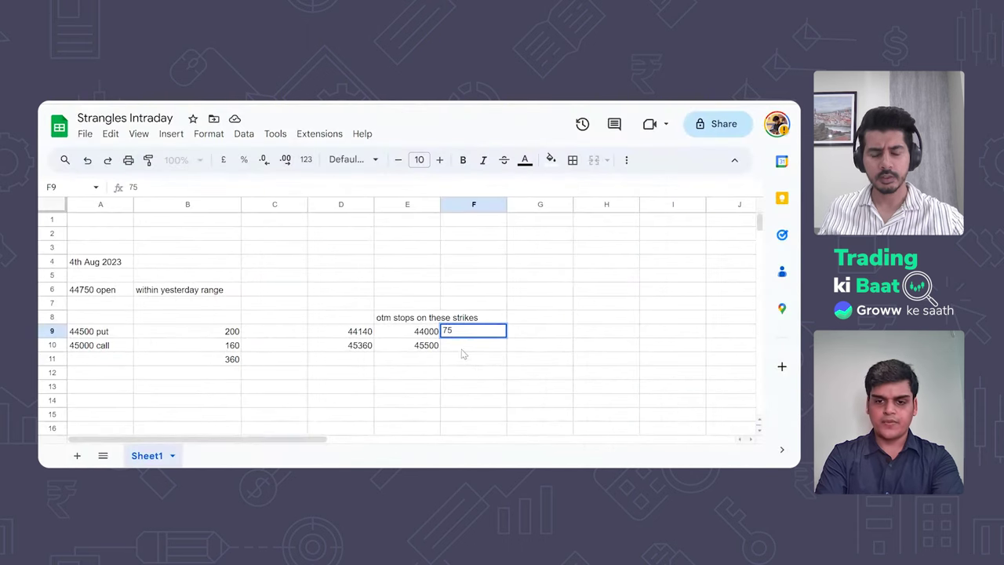
left_click(463, 345)
type("50")
left_click(341, 405)
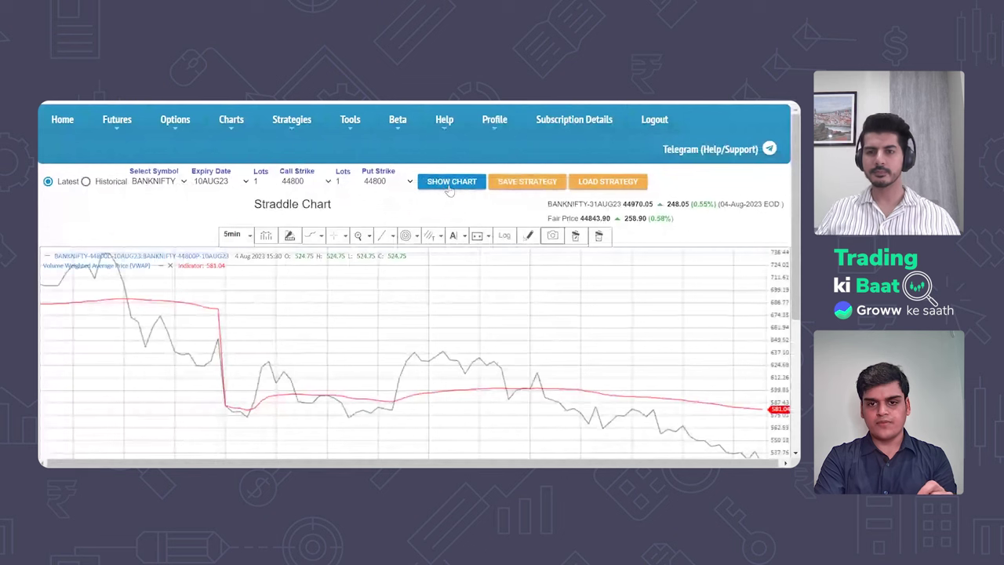
Look over the BANKNIFTY straddle chart, return to the Strangles Intraday sheet and enter the note "how to pu sl on otm legs" in A13.
scroll(782, 220, "down", 1)
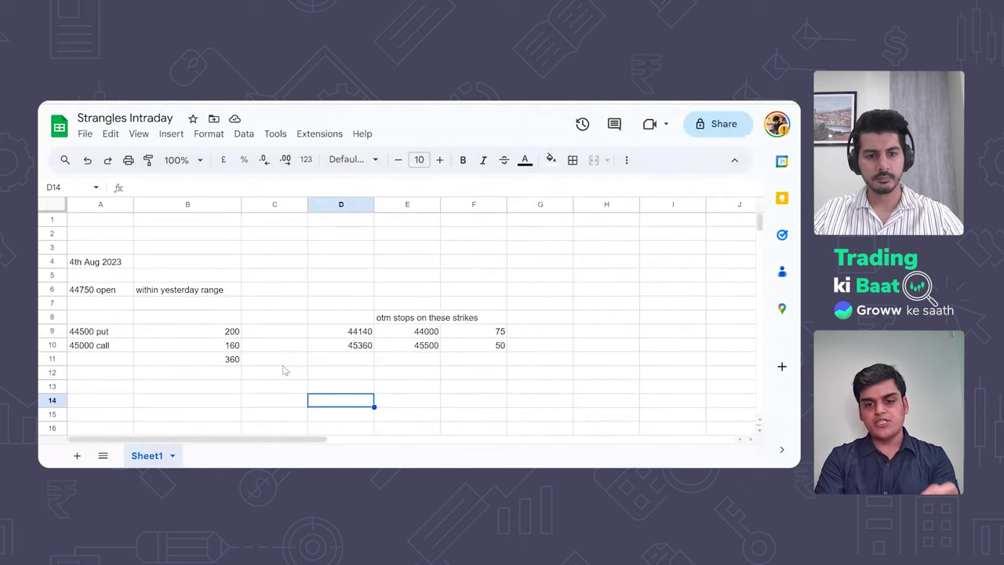
left_click(106, 385)
type("how to pu sl on otm legd")
key("BackSpace")
type("s")
left_click(214, 391)
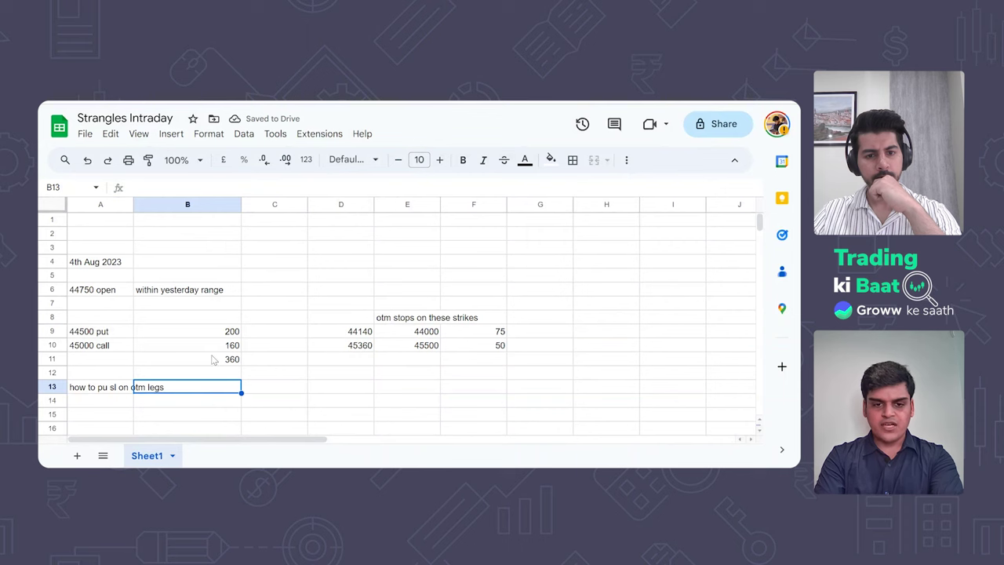
Enter the stop-loss rule "30% from cmp" in C13 beside the note about OTM legs.
left_click(148, 404)
scroll(147, 408, "down", 1)
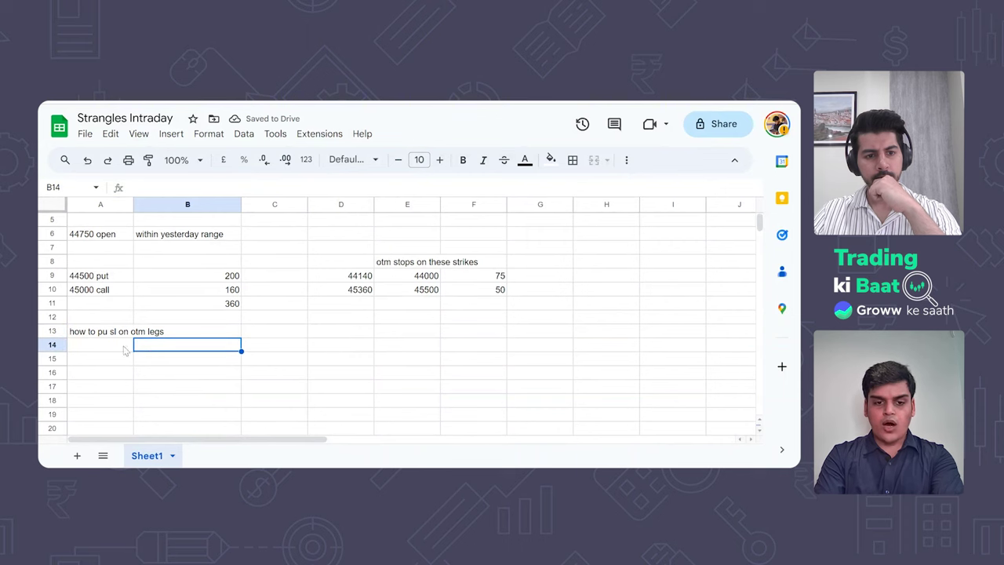
double_click(270, 329)
type("30%")
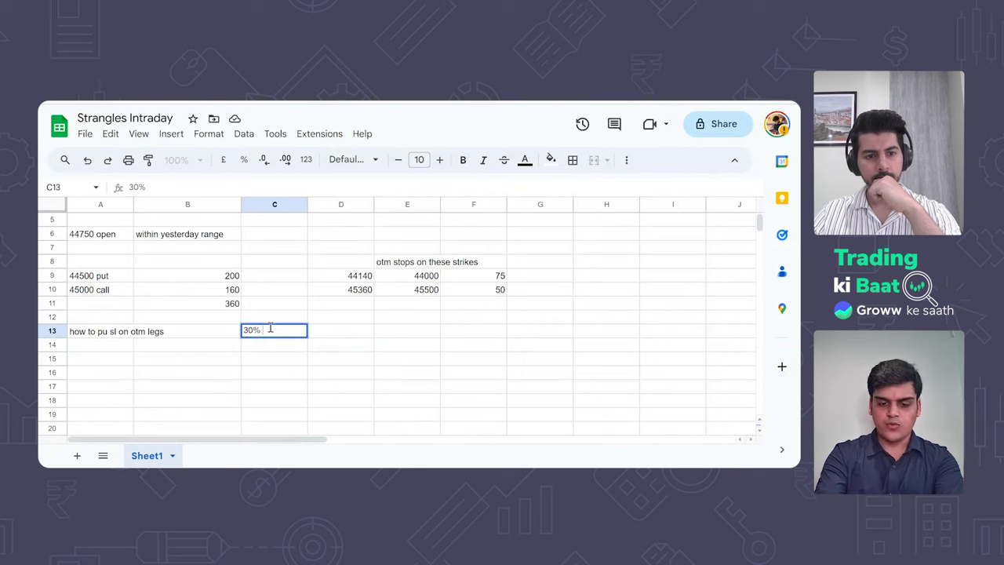
type(" from cmp")
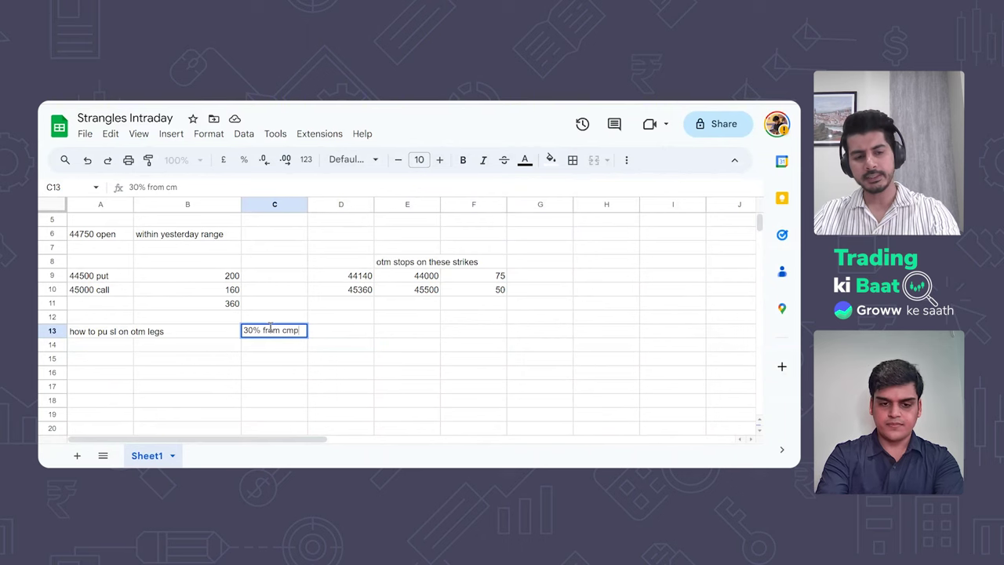
left_click(215, 391)
Calculate the first OTM leg's stop in A15 with =70*1.3 and note "91 sl" in B15.
double_click(104, 361)
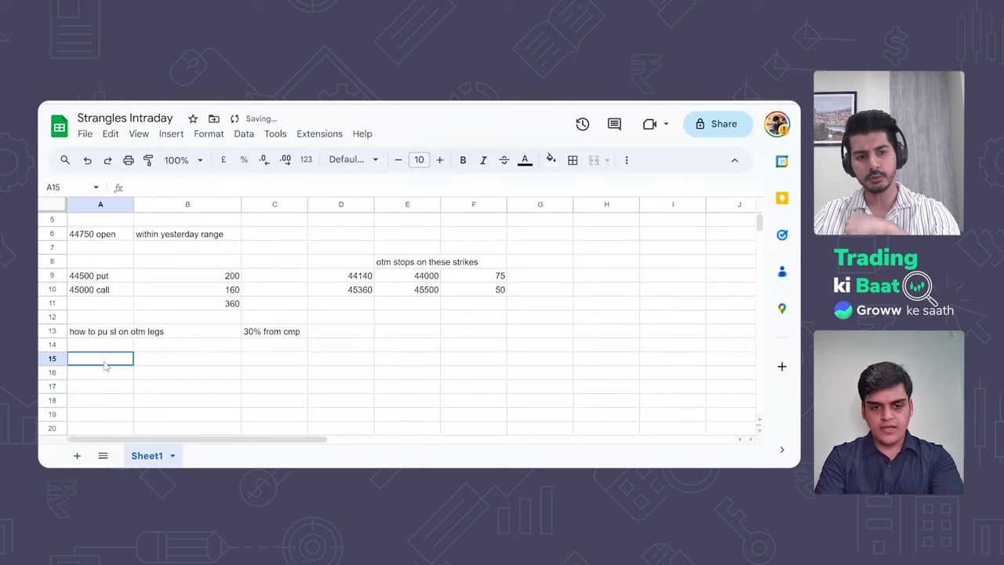
type("=70*1,3")
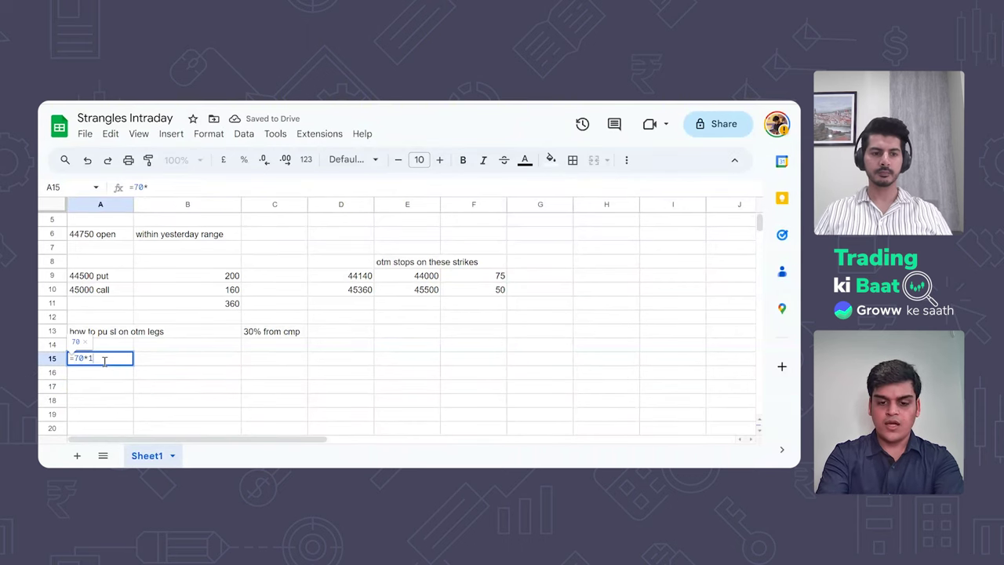
key("BackSpace")
key("BackSpace")
type(".3")
key("Return")
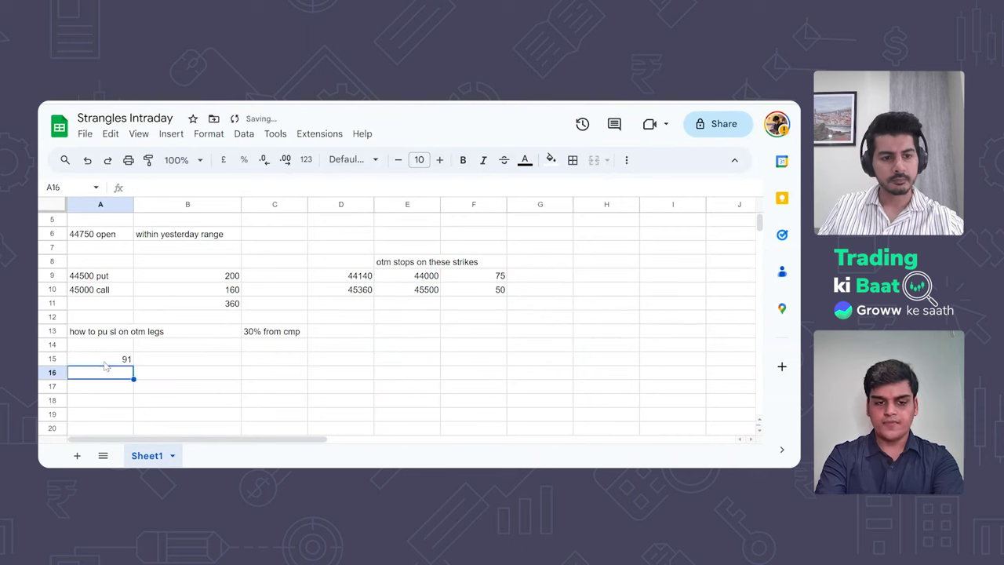
double_click(177, 357)
type("91")
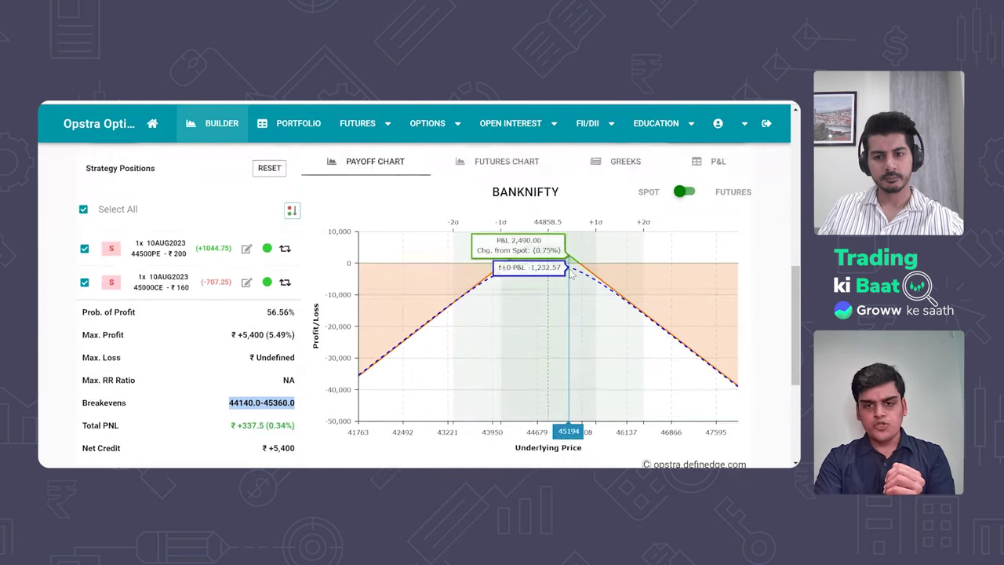
In Opstra's strategy builder, set up a one-lot Buy position for the 44000 PE expiring 10AUG2023.
scroll(542, 235, "up", 5)
left_click(473, 172)
type("44000")
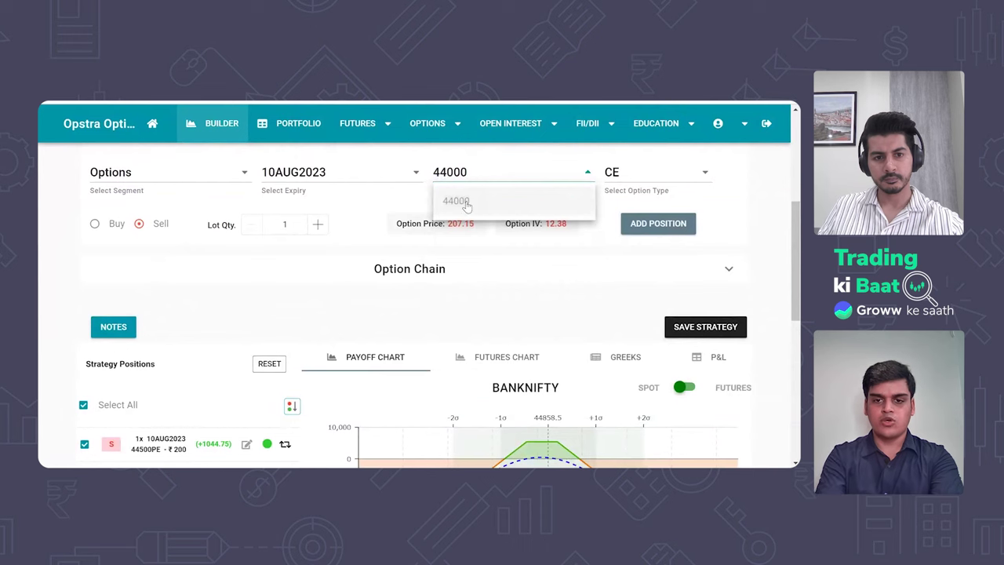
left_click(464, 204)
left_click(96, 225)
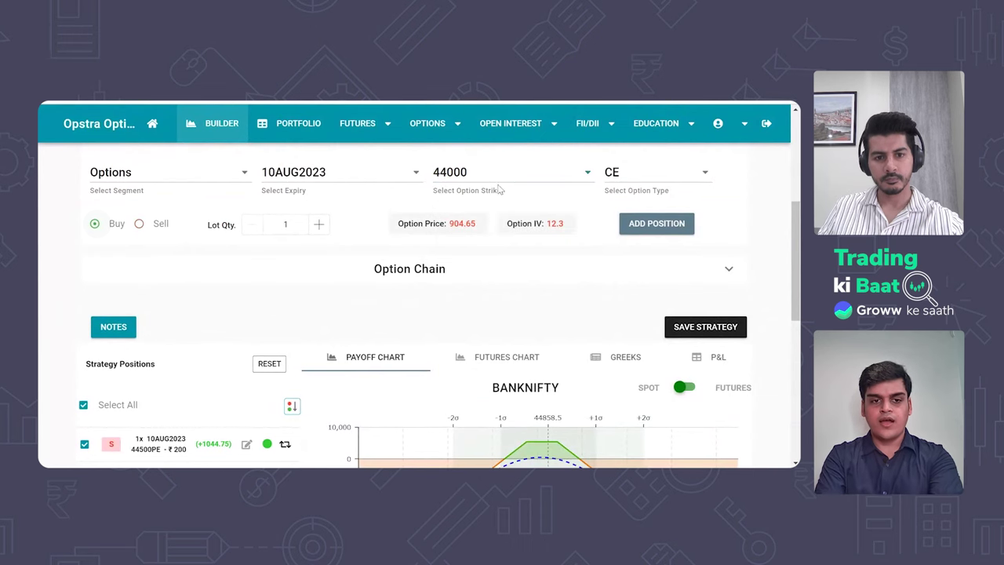
left_click(630, 177)
left_click(629, 232)
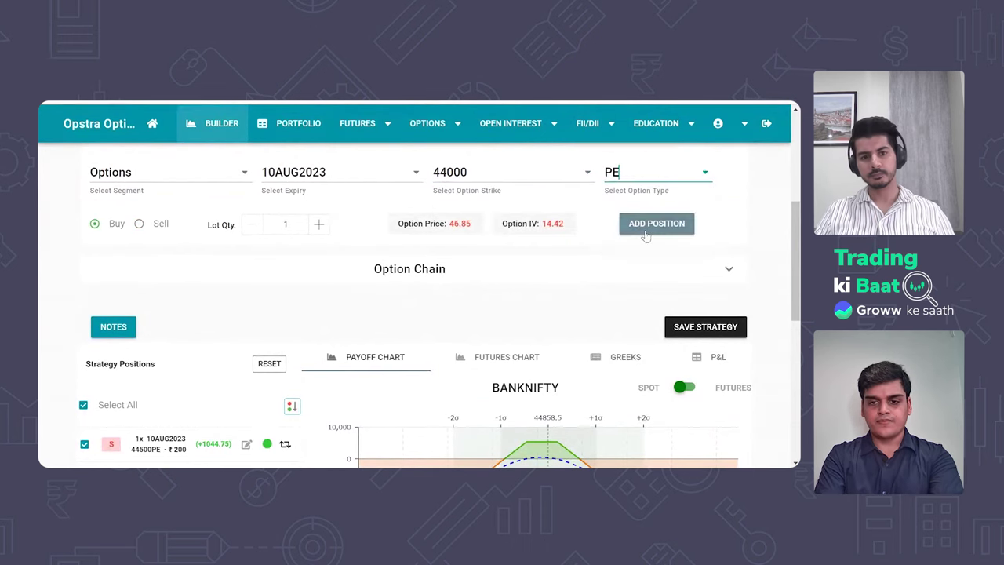
left_click_drag(794, 283, 794, 363)
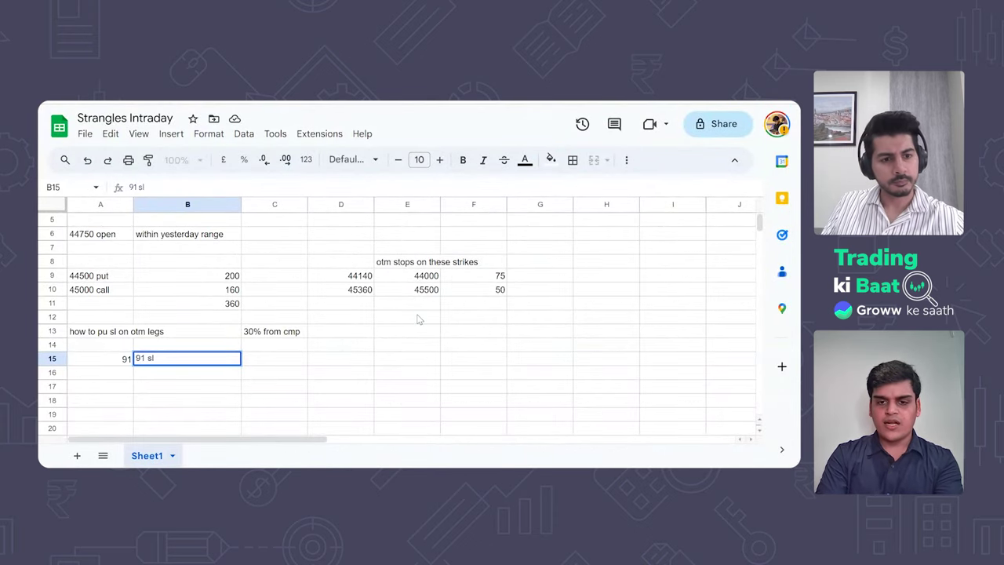
Return to the Strangles Intraday sheet, calculate the second leg's stop in A16 with =50*1.30 and note "65 STOPLOSS" in B16.
left_click(114, 373)
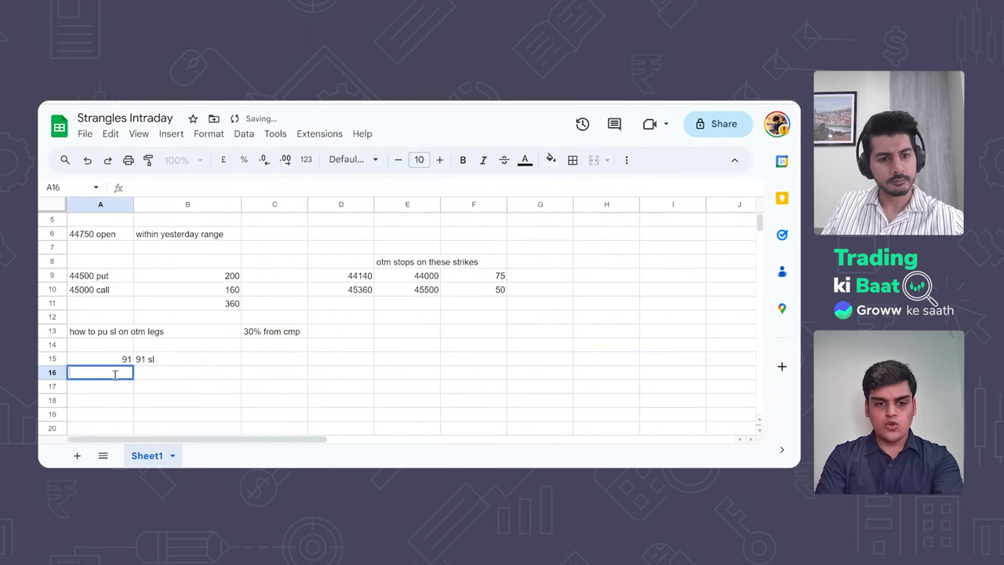
type("=")
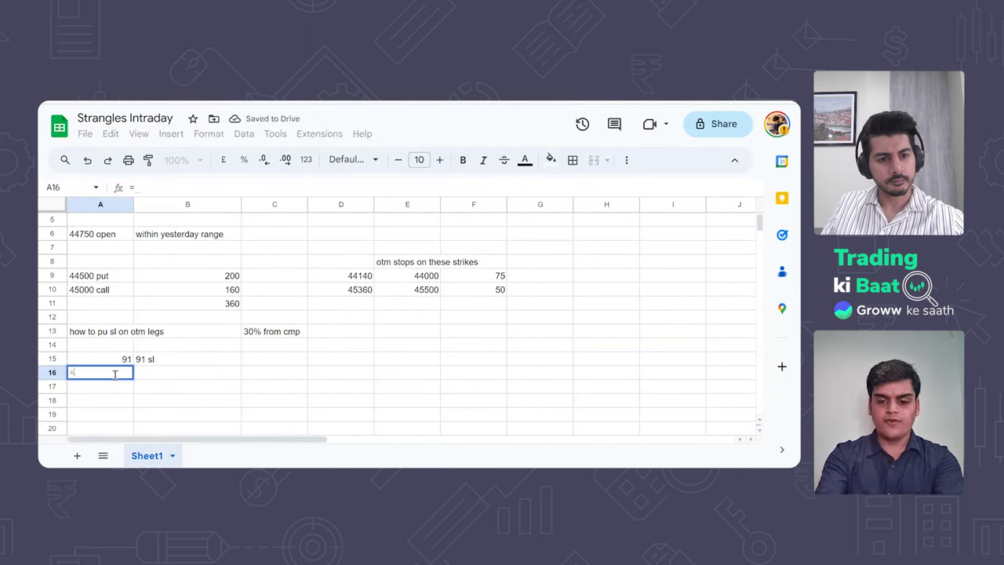
type("50*1.30")
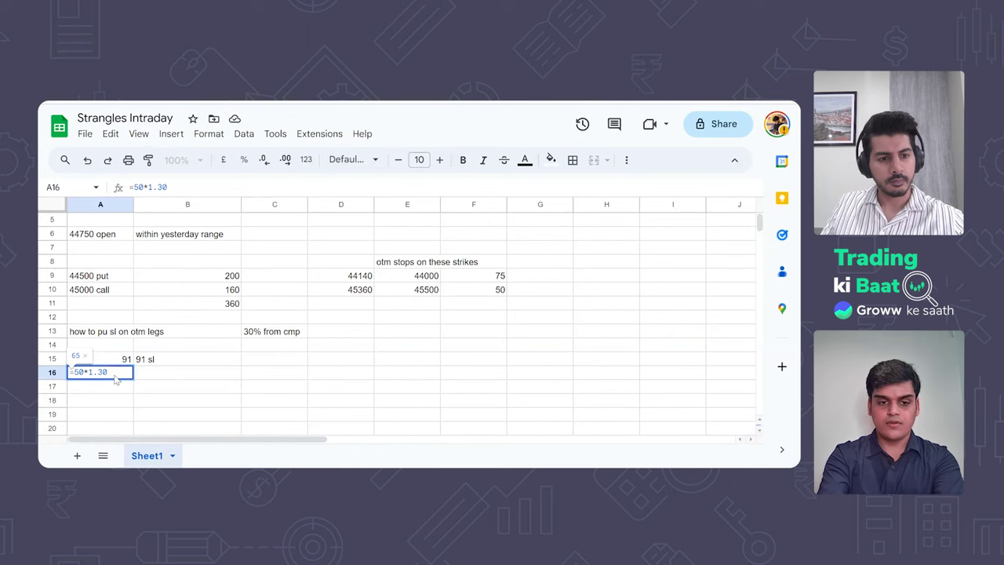
key("Return")
double_click(146, 372)
type("6")
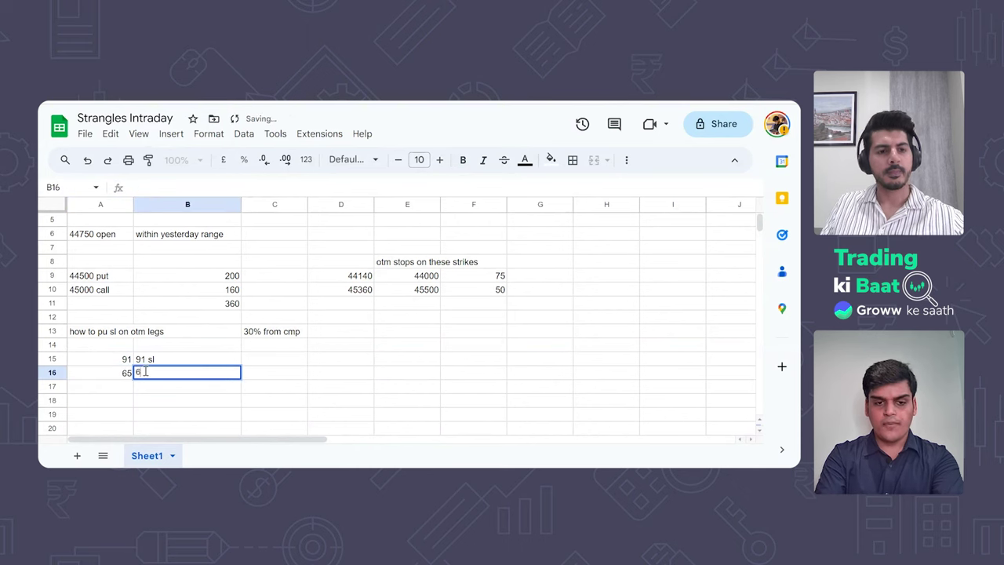
type("5 STOP")
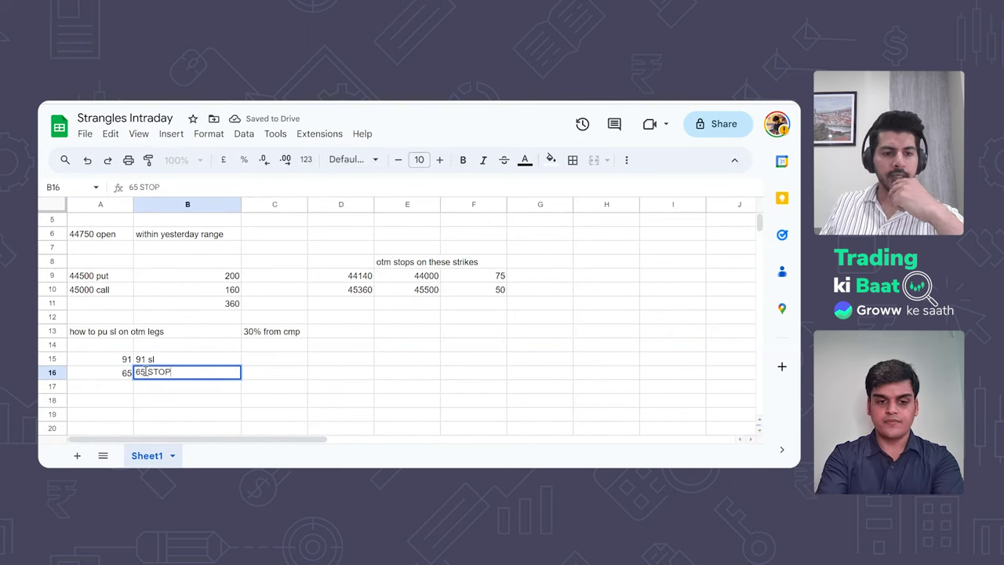
type("LOOSS")
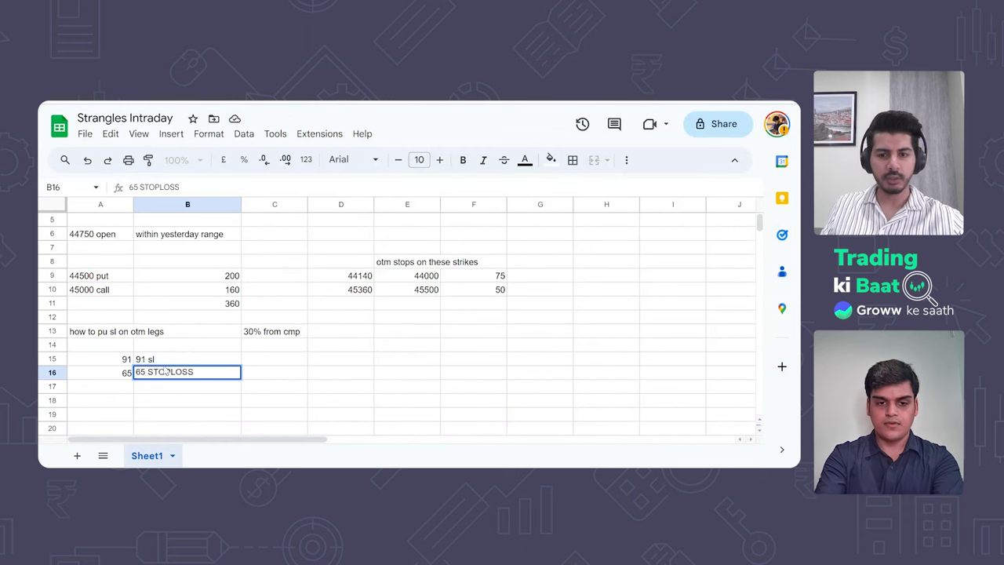
Change the note in B15 to "91 Stoploss".
double_click(177, 359)
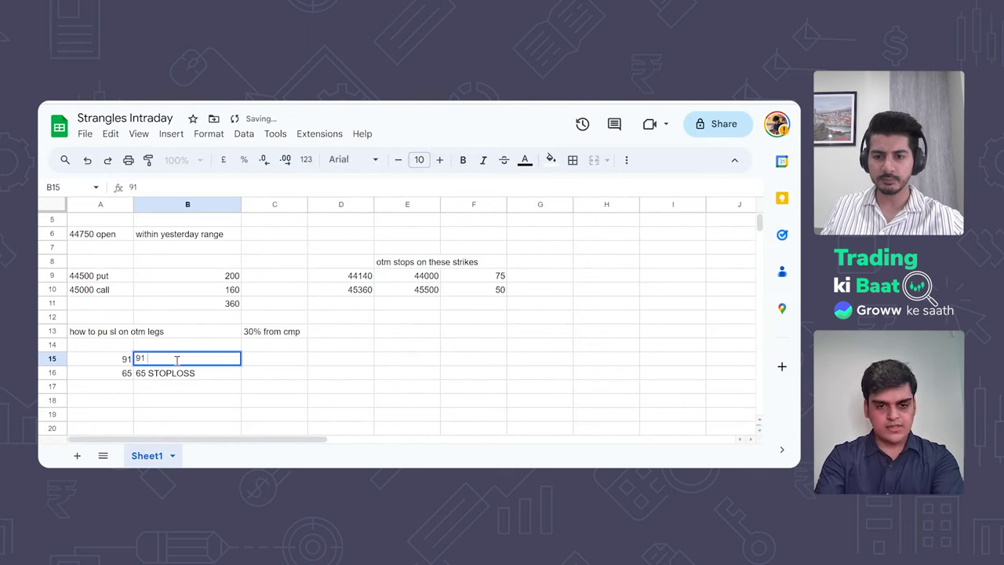
type("Stopl")
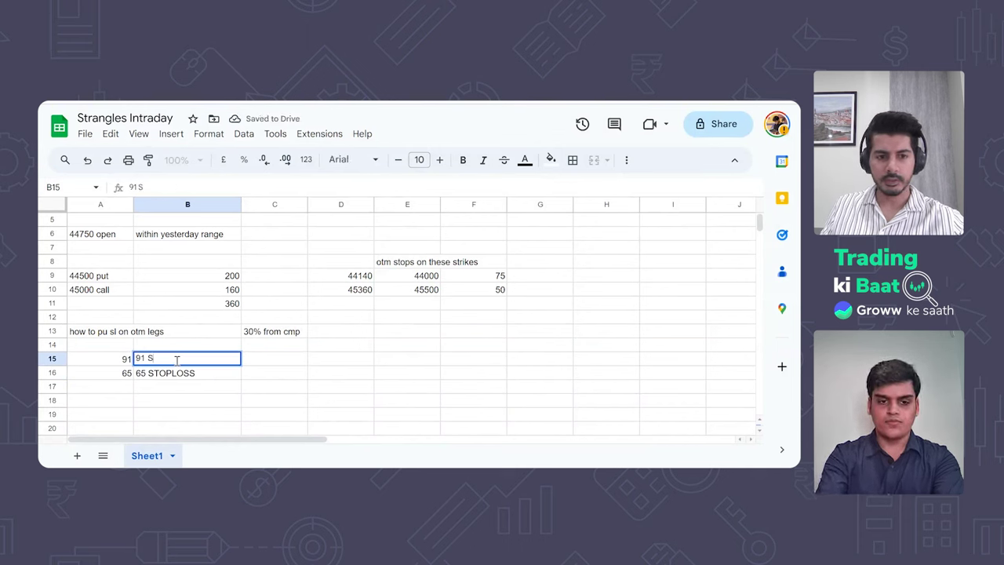
key("BackSpace")
type("loss")
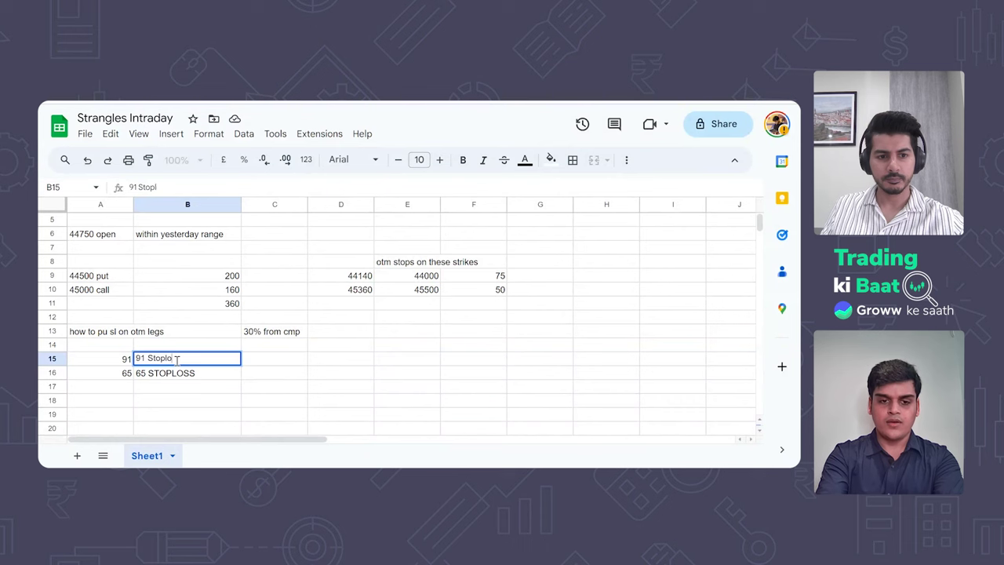
left_click(170, 416)
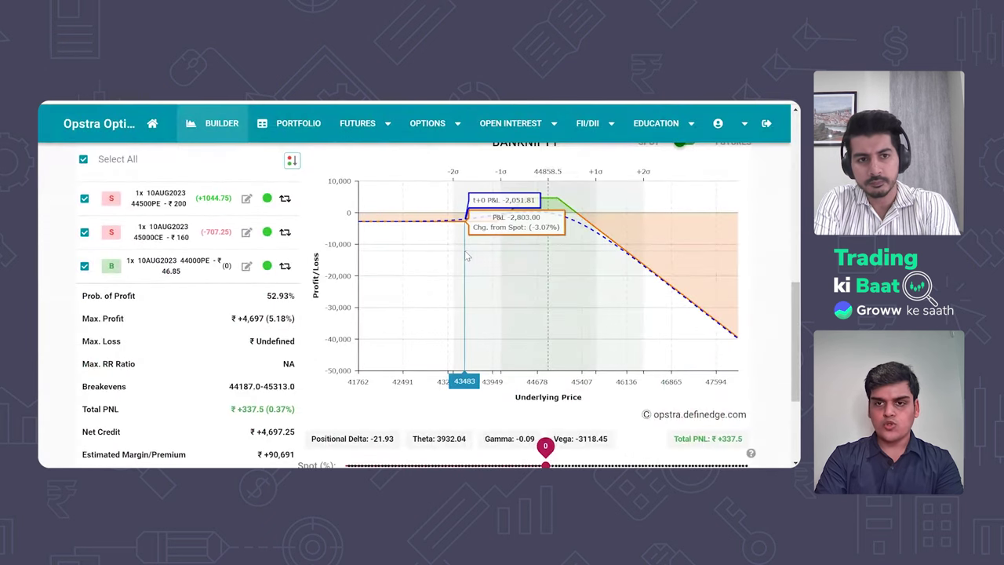
In Opstra's strategy builder, modify the bought 44000 PE position so its entry price is 91.
scroll(465, 257, "up", 5)
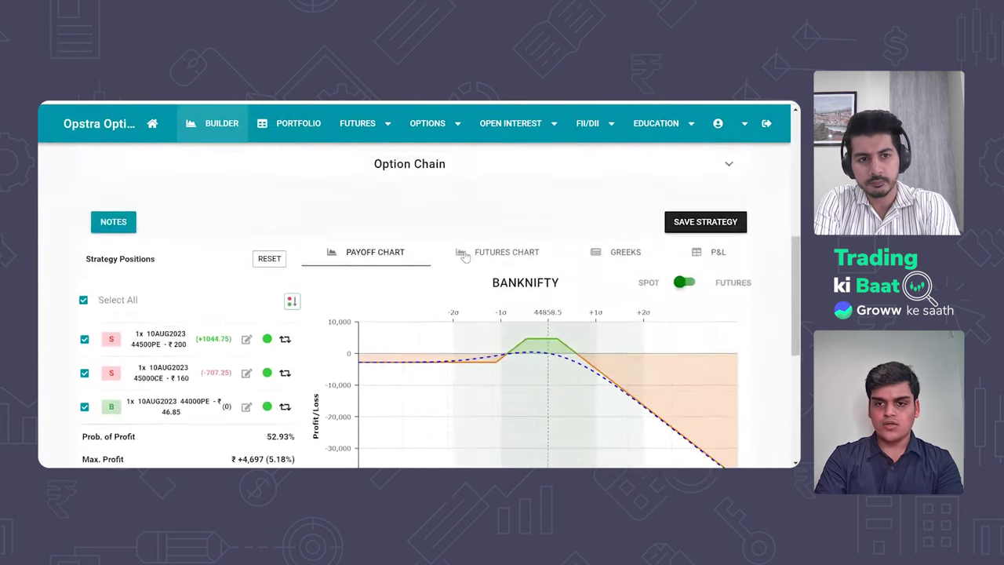
scroll(465, 256, "down", 3)
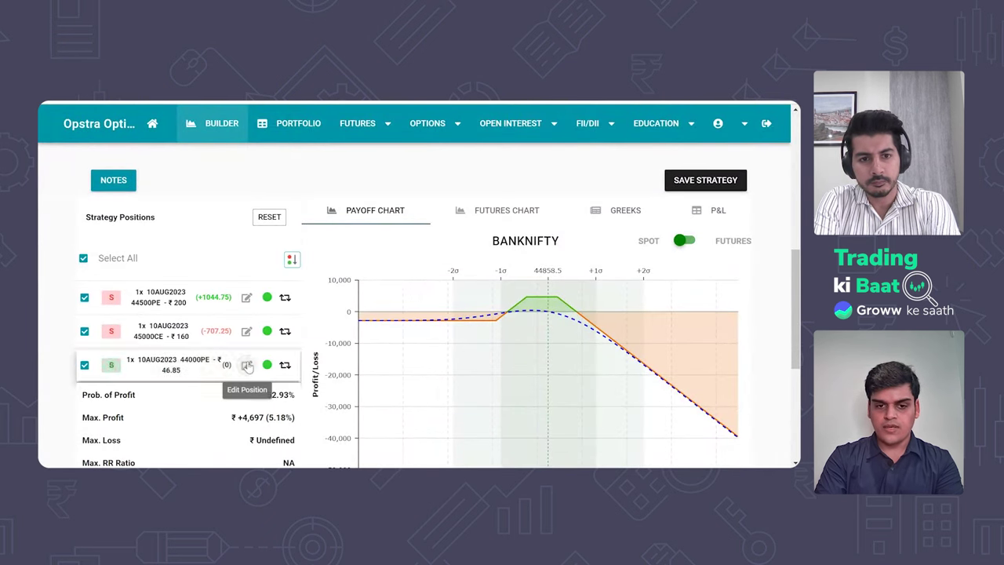
left_click(246, 365)
left_click(364, 333)
double_click(361, 332)
type("91")
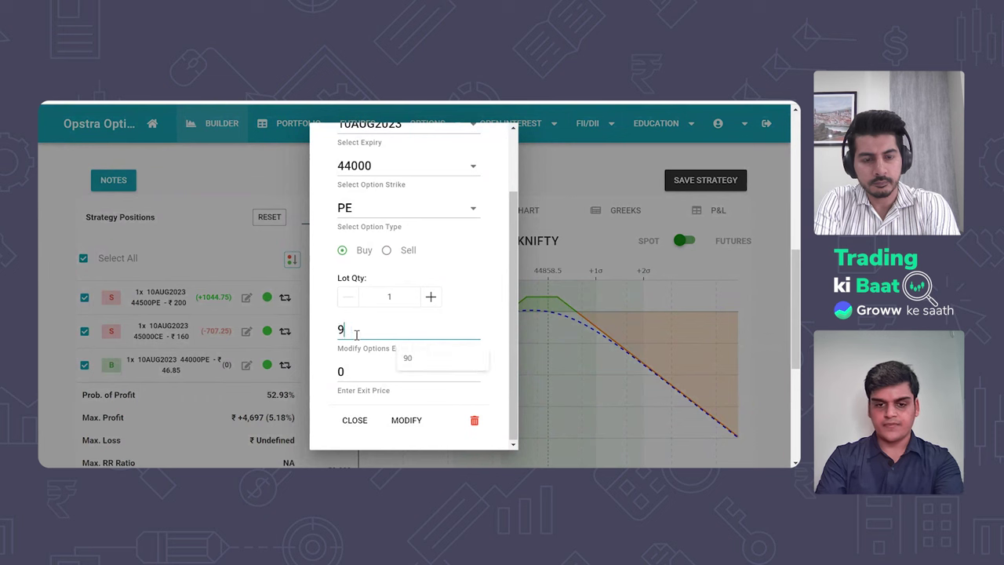
left_click(401, 419)
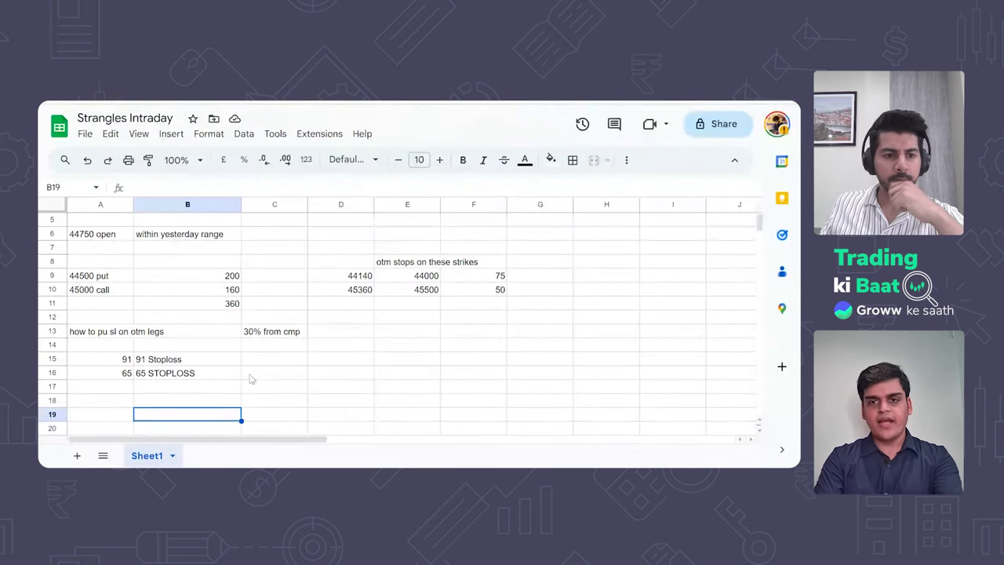
Back in the Strangles Intraday sheet, enter the note "9:40 am sl triggered" in C15 beside the 91 stop-loss.
double_click(273, 359)
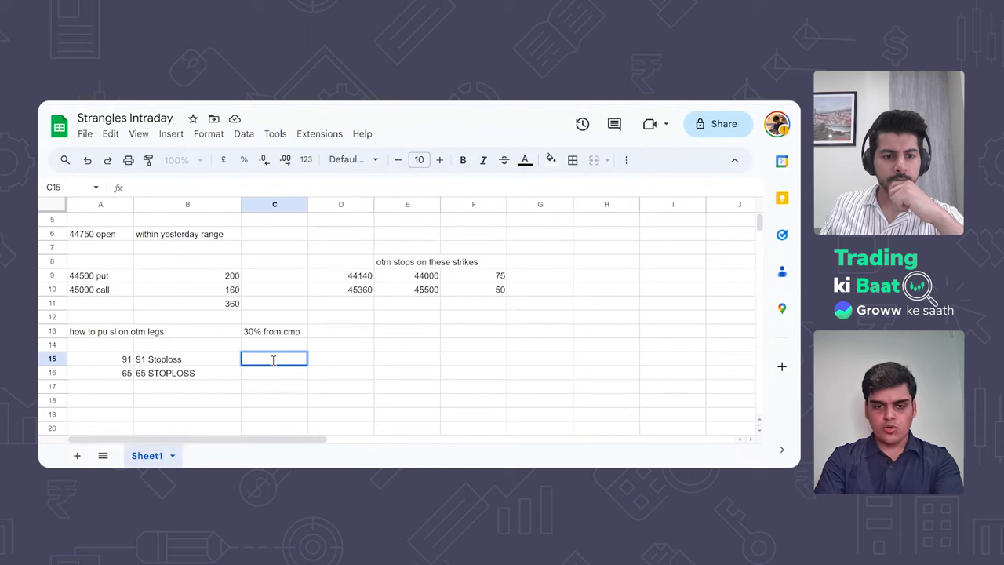
type("9:4")
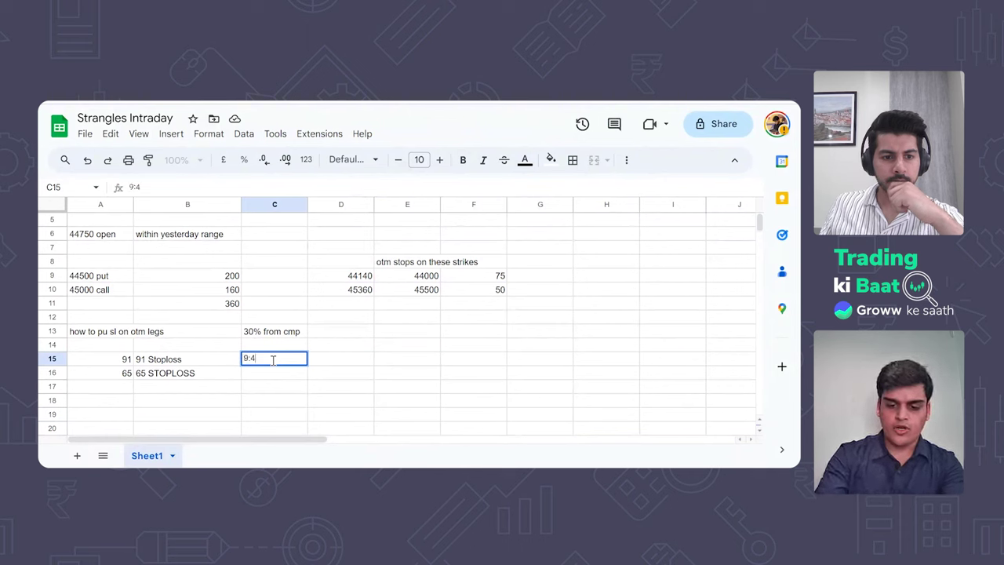
type("0 am sl triggered")
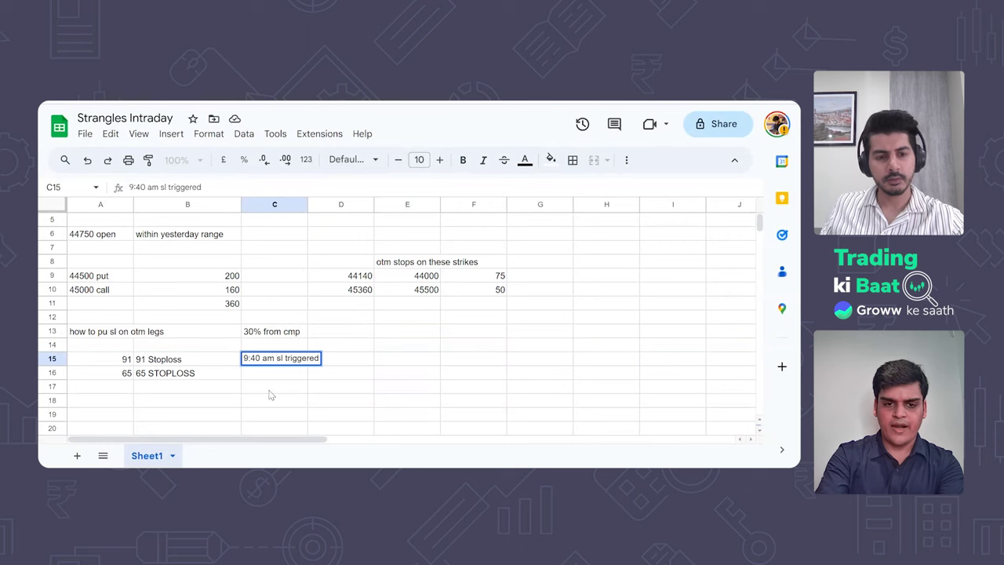
left_click(269, 394)
Write "immediately other side and convert to ic" in C16 beside the 65 stop-loss.
double_click(268, 374)
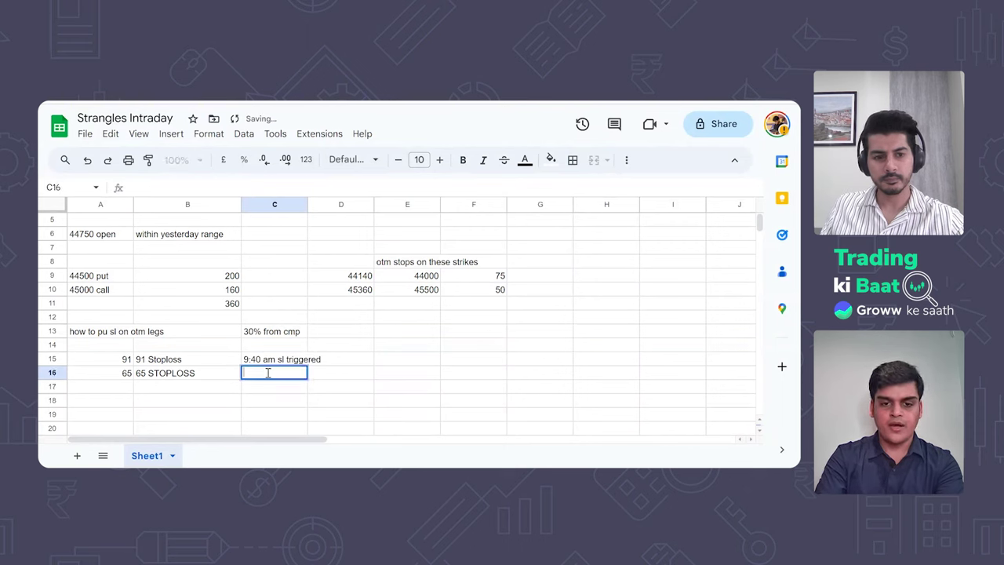
type("imm")
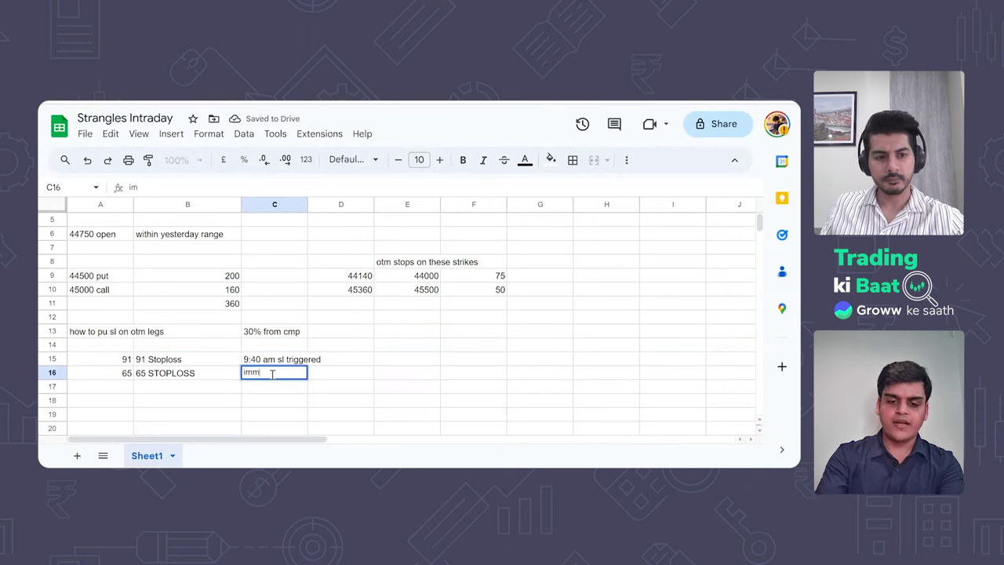
type("ediately ")
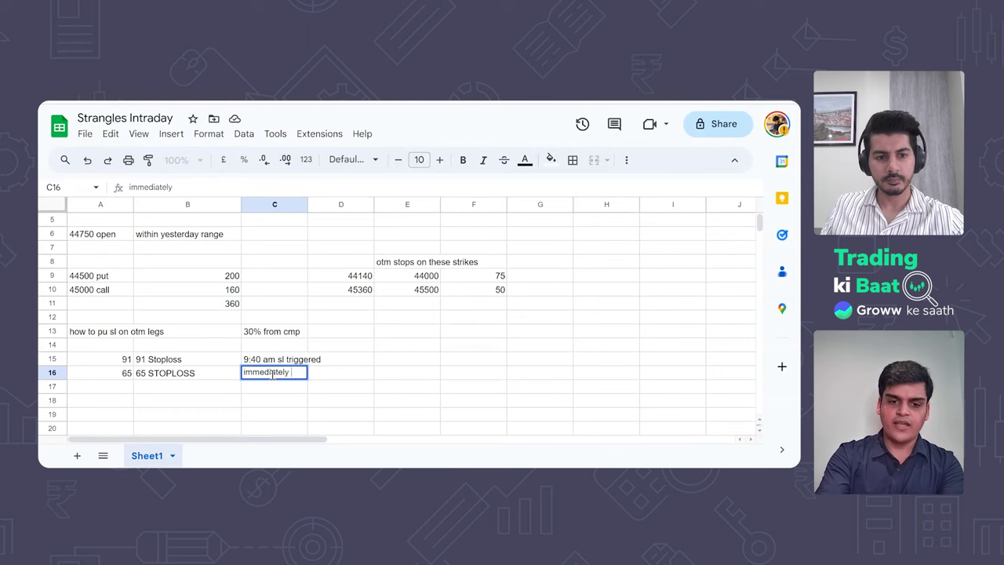
type("other side and convert")
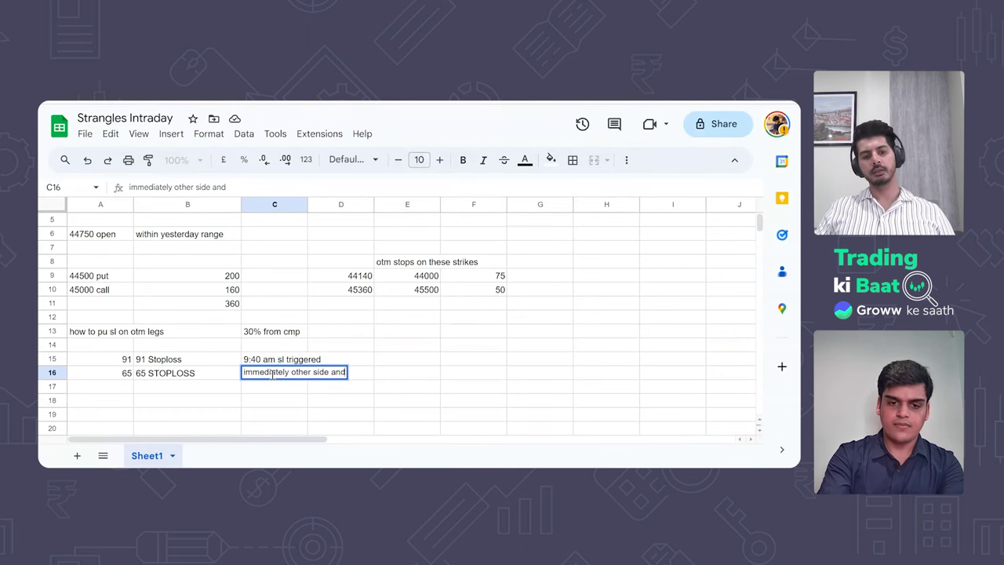
type(" to ic")
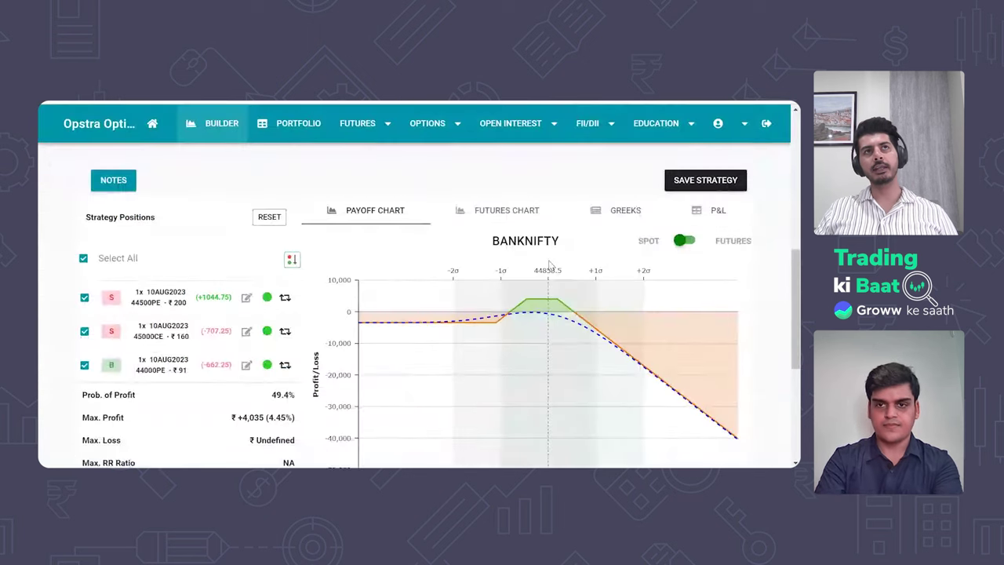
In Opstra's strategy builder, set up a one-lot Buy position for the 45500 CE expiring 10AUG2023.
scroll(489, 205, "up", 10)
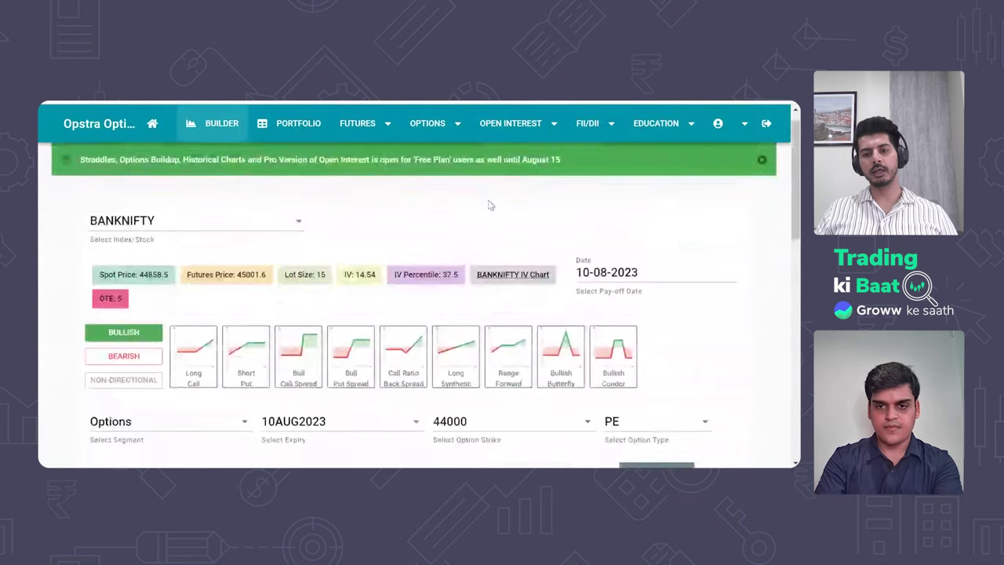
scroll(474, 300, "down", 3)
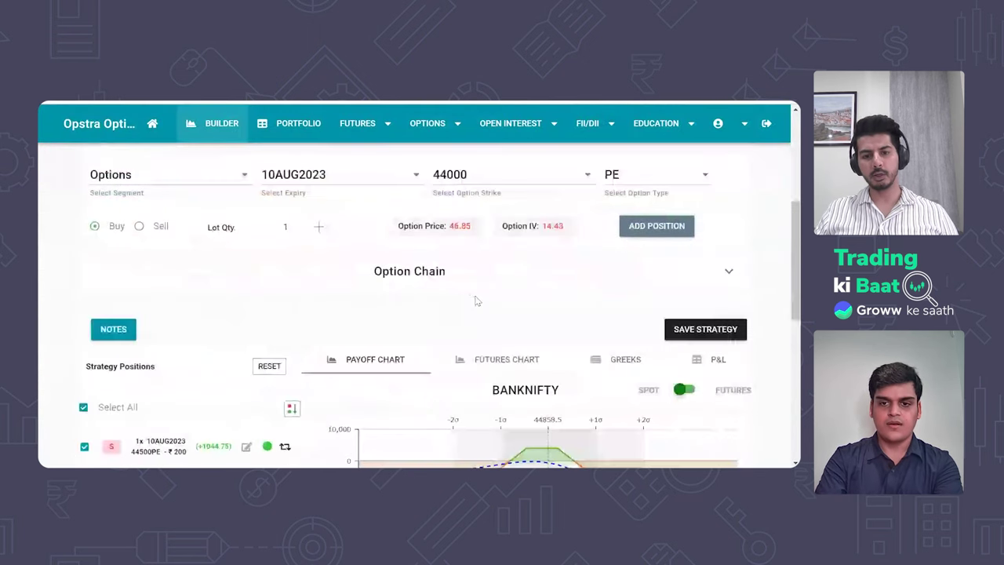
left_click(473, 177)
type("45500")
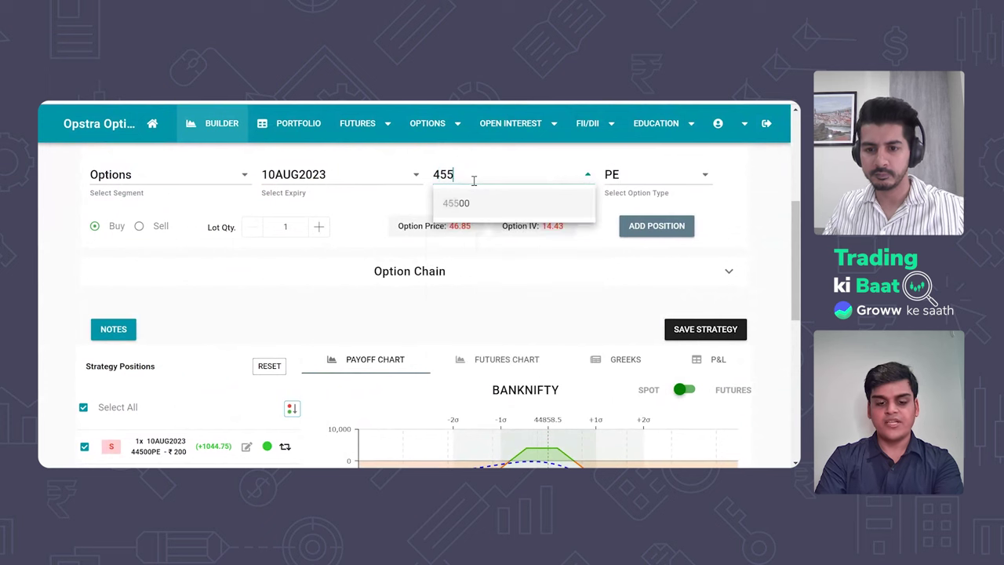
left_click(469, 204)
left_click(626, 173)
left_click(627, 203)
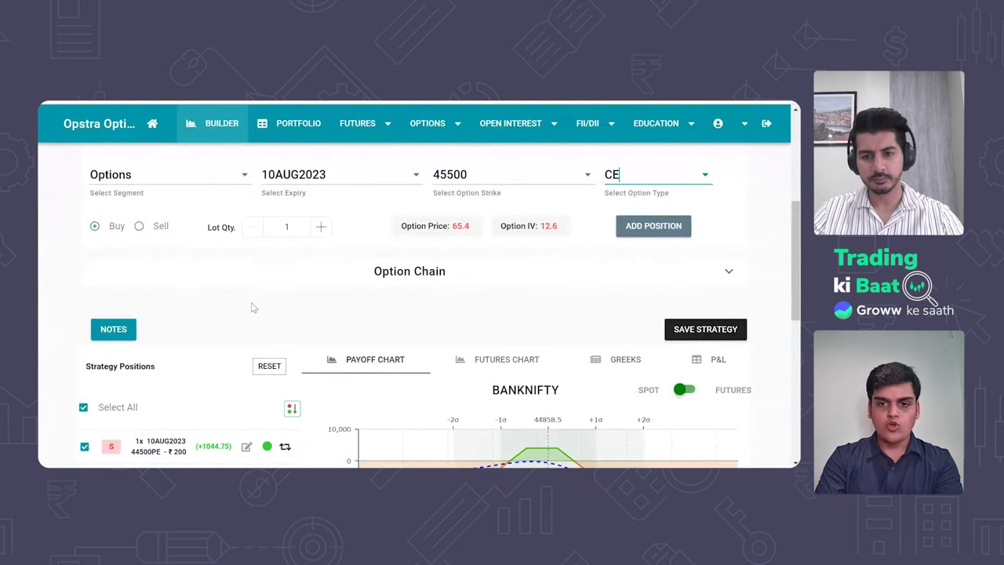
Set the 45500 CE option price to 35, add the position to the strategy and examine the resulting payoff chart.
left_click(459, 234)
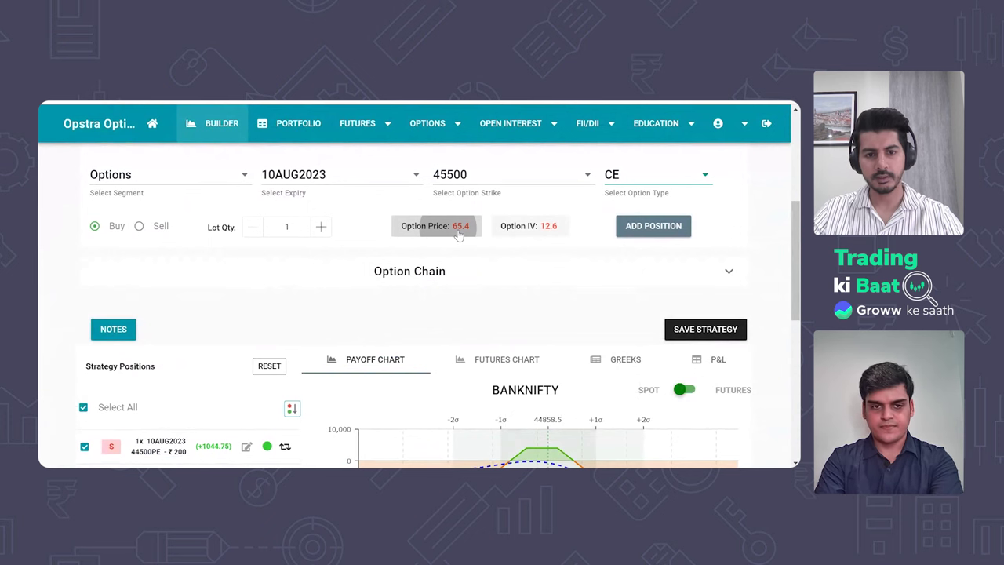
key("Return")
scroll(549, 377, "down", 3)
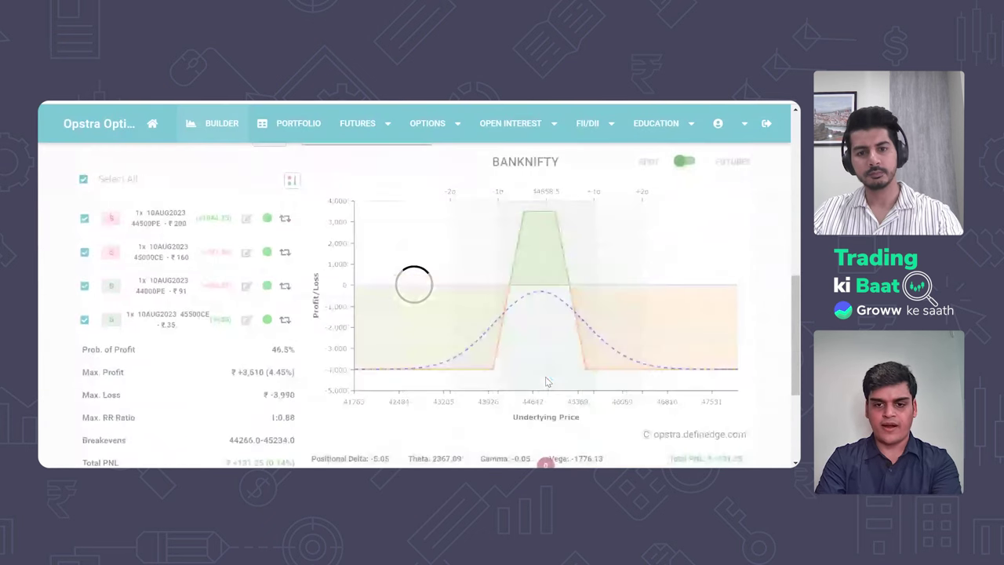
scroll(548, 382, "down", 1)
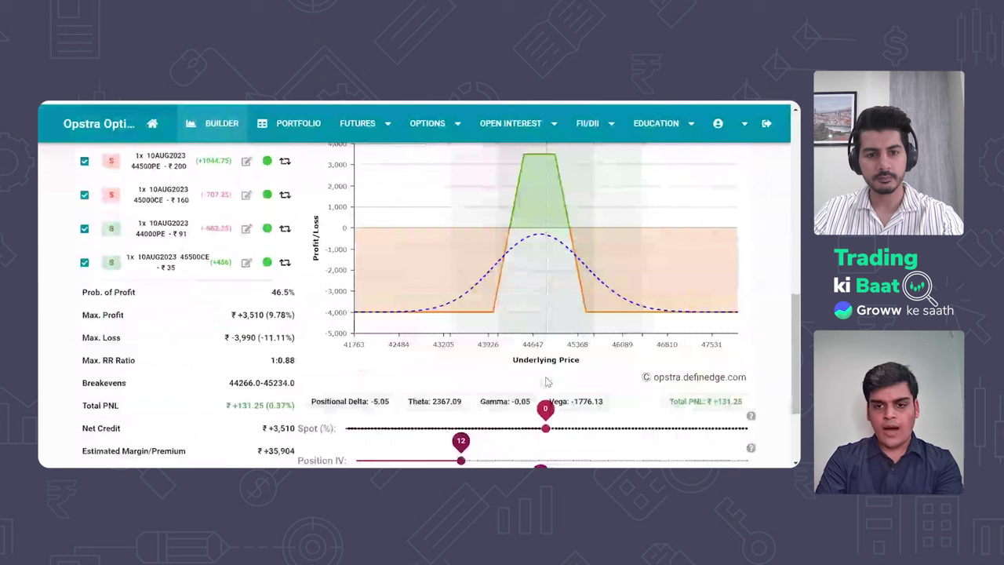
scroll(547, 381, "up", 1)
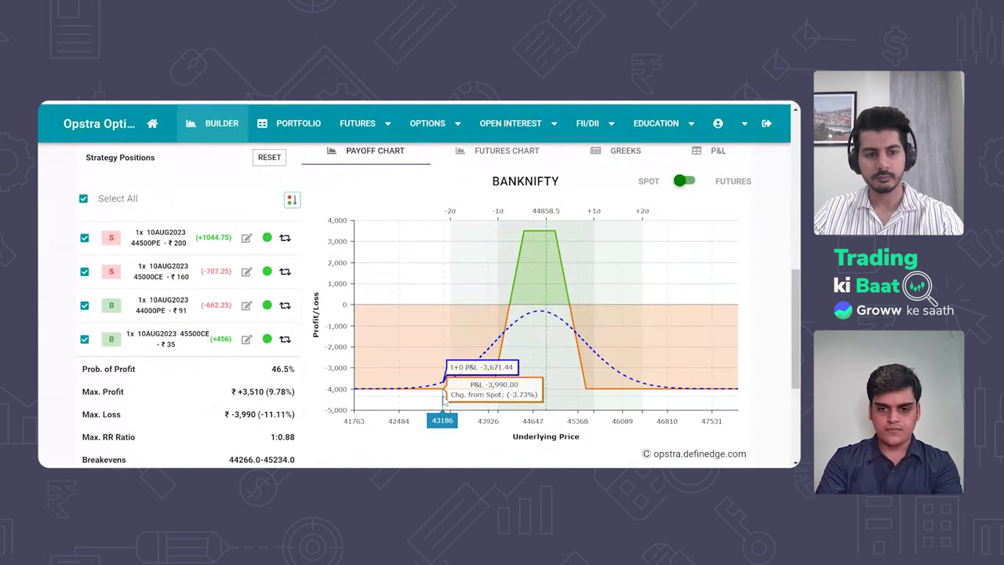
scroll(444, 400, "down", 1)
scroll(444, 400, "down", 1)
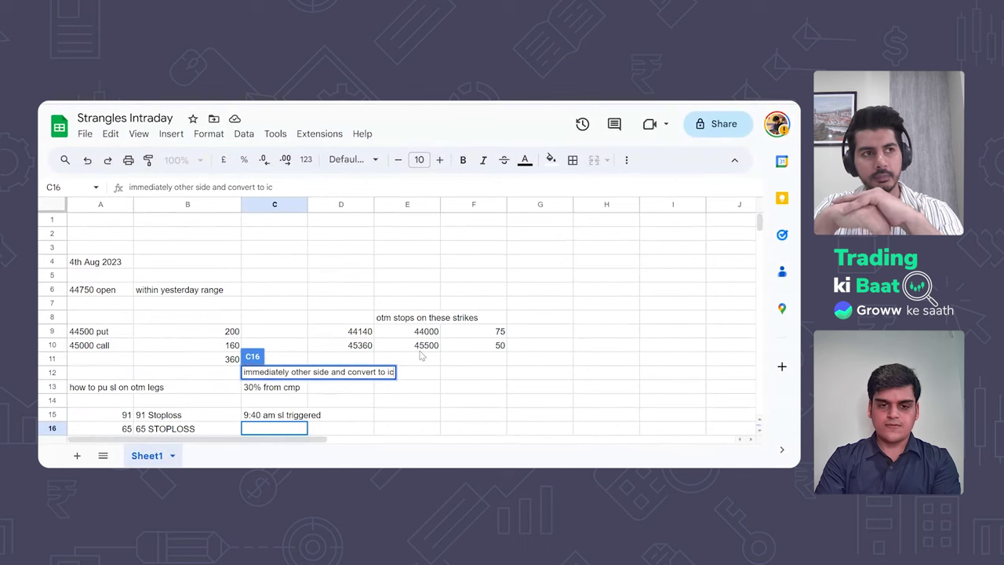
Return to the Strangles Intraday sheet and commit the C16 note about converting to ic.
left_click(422, 415)
scroll(431, 420, "down", 1)
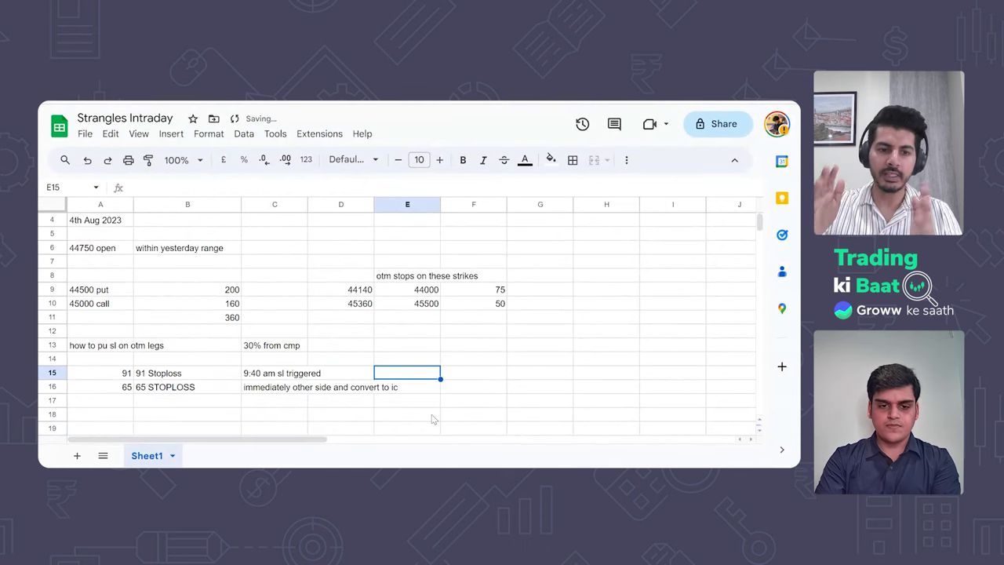